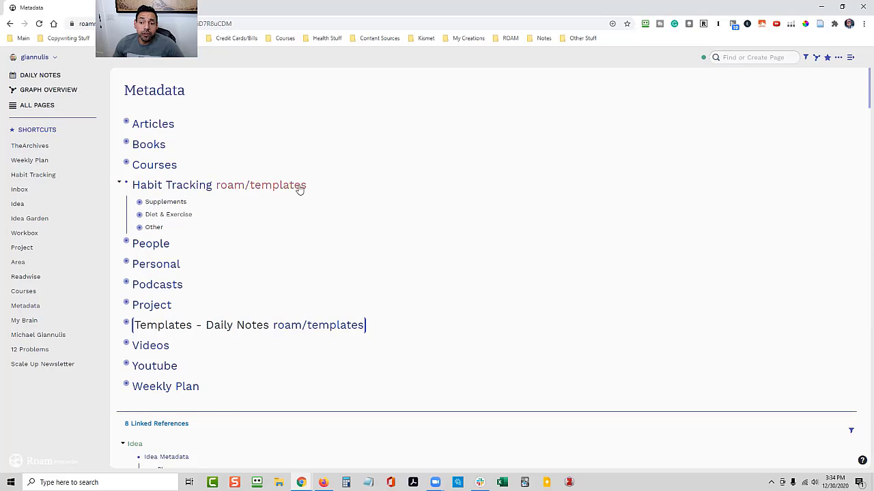
Expand the Supplements block under the Habit Tracking template to show its weekly table
{"action": "left_click", "coordinate": [341, 188]}
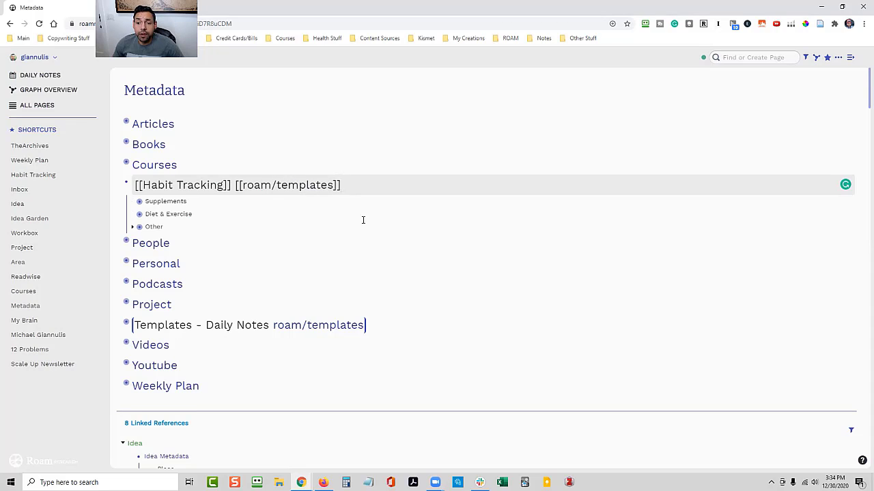
{"action": "left_click", "coordinate": [355, 227]}
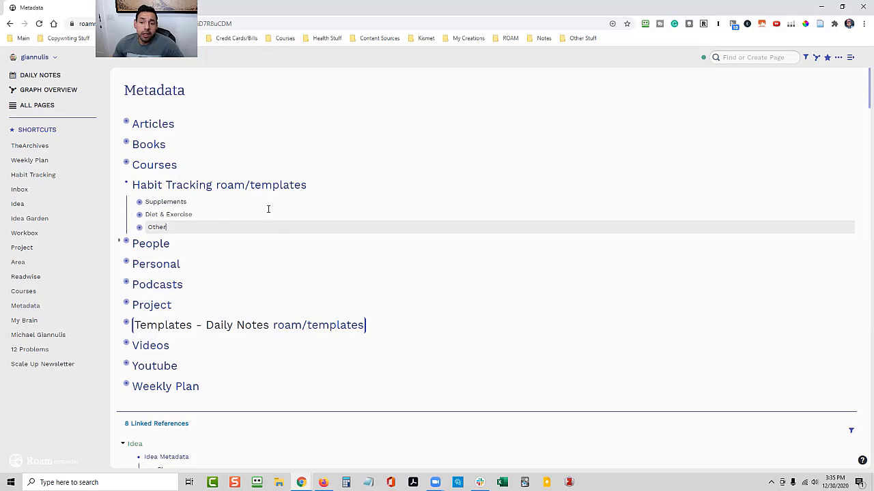
{"action": "left_click", "coordinate": [132, 205]}
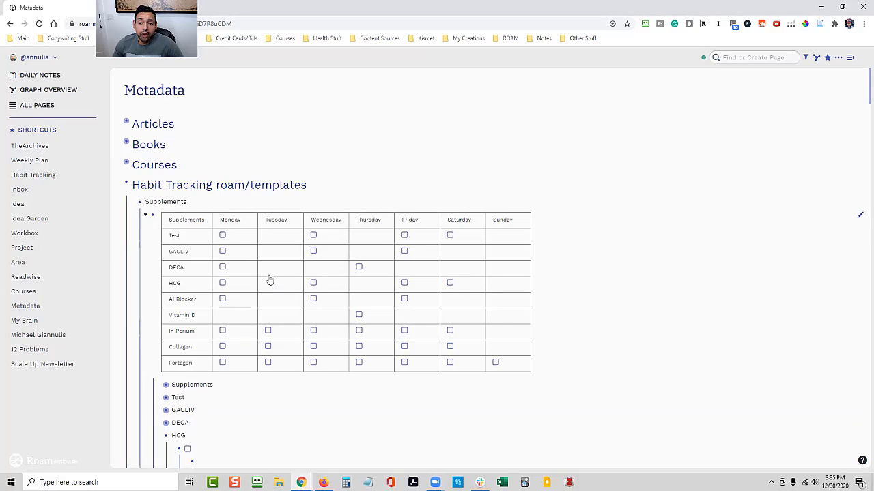
Tick the Monday checkboxes for Test, GACLIV and DECA in the supplements table, and clear them again
{"action": "left_click", "coordinate": [222, 236]}
{"action": "left_click", "coordinate": [222, 235]}
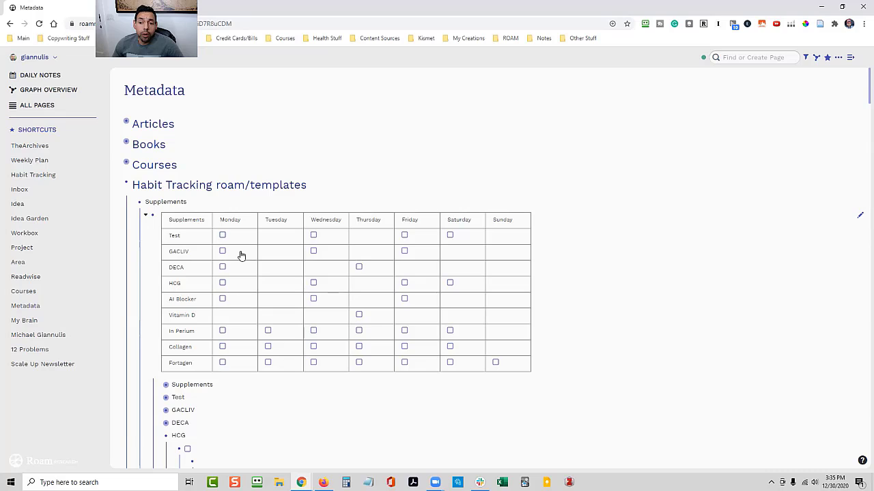
{"action": "left_click", "coordinate": [221, 235]}
{"action": "left_click", "coordinate": [222, 252]}
{"action": "left_click", "coordinate": [222, 267]}
{"action": "left_click", "coordinate": [222, 267]}
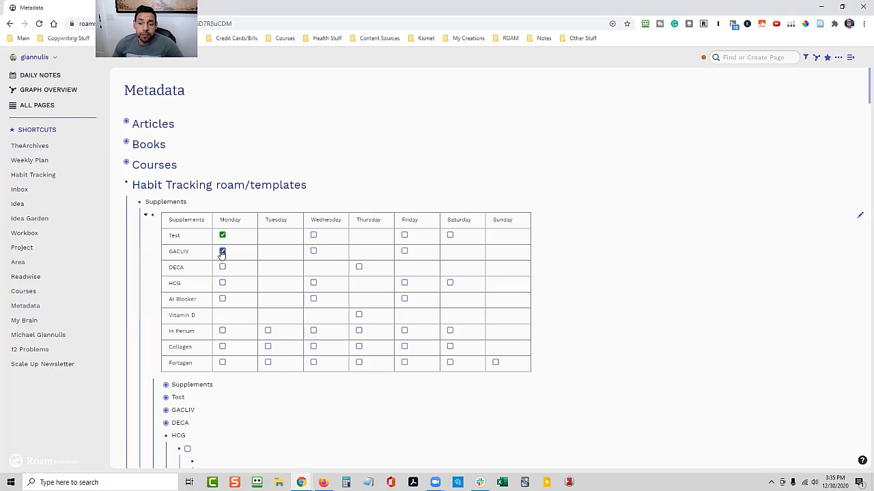
{"action": "left_click", "coordinate": [222, 251]}
{"action": "left_click", "coordinate": [222, 236]}
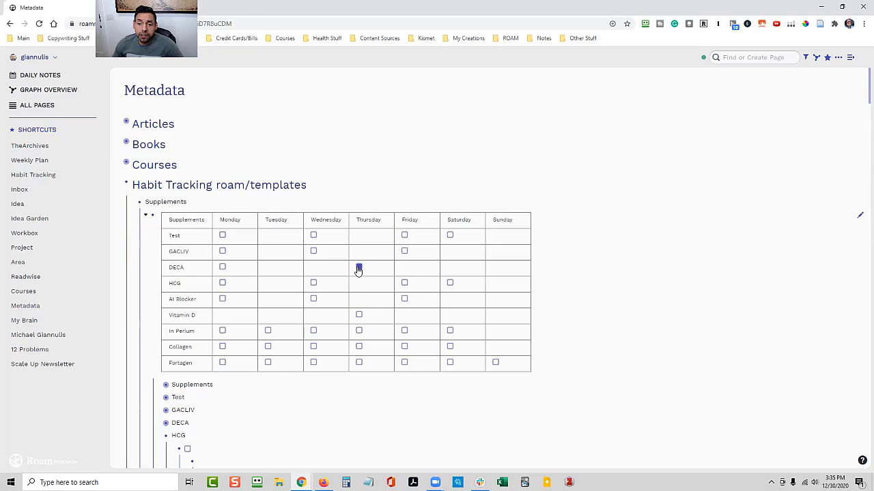
Examine the nested rows beneath the supplements table, and collapse and re-expand the Supplements block
{"action": "scroll", "coordinate": [356, 266], "scroll_direction": "down", "scroll_amount": 1}
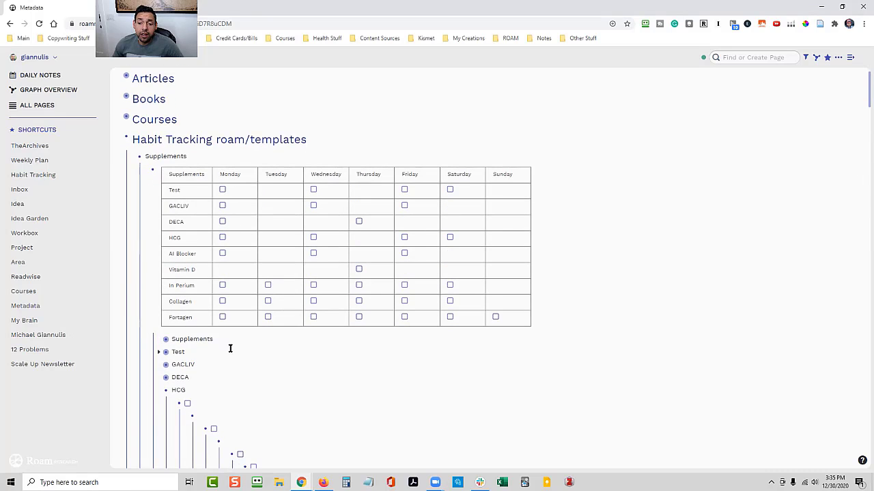
{"action": "scroll", "coordinate": [201, 296], "scroll_direction": "down", "scroll_amount": 1}
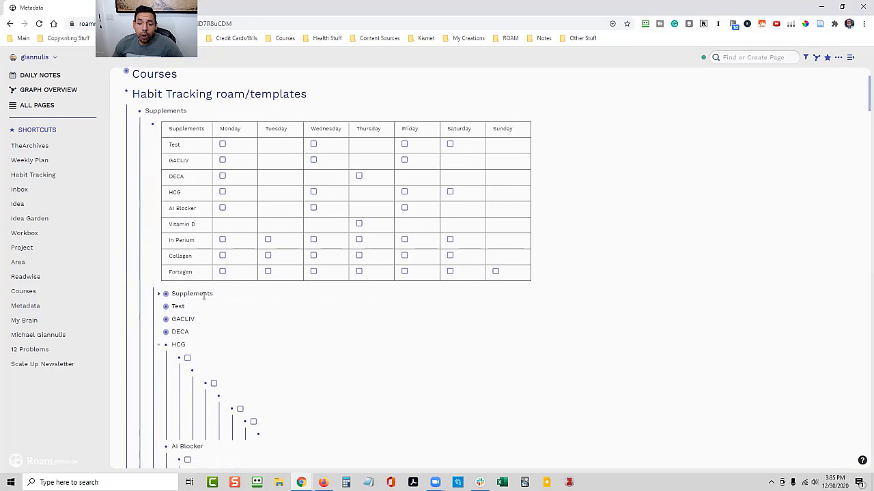
{"action": "scroll", "coordinate": [185, 287], "scroll_direction": "up", "scroll_amount": 1}
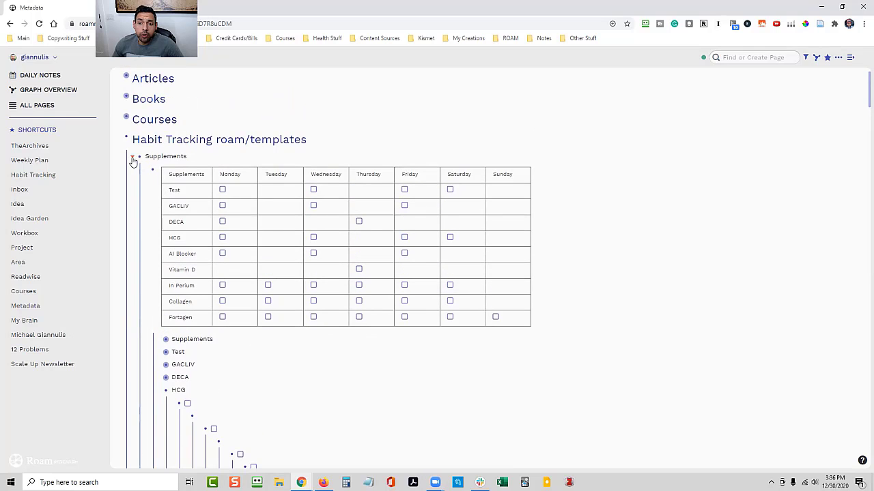
{"action": "left_click", "coordinate": [132, 157]}
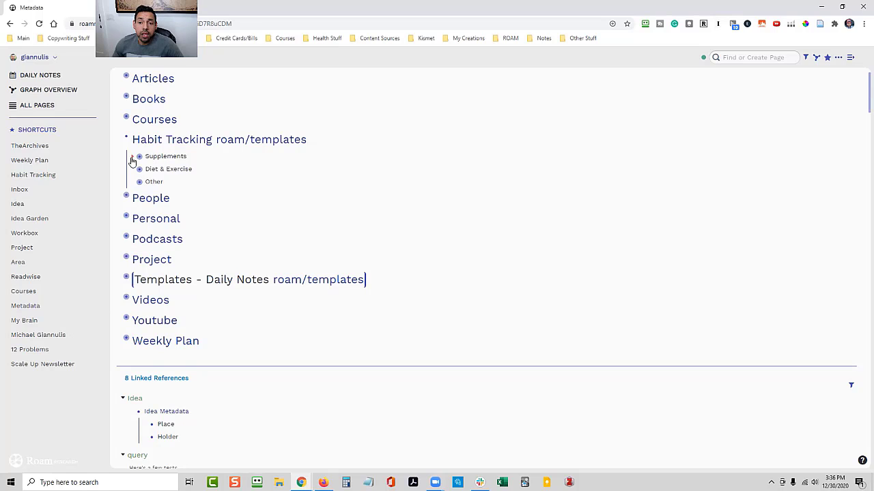
{"action": "left_click", "coordinate": [132, 158]}
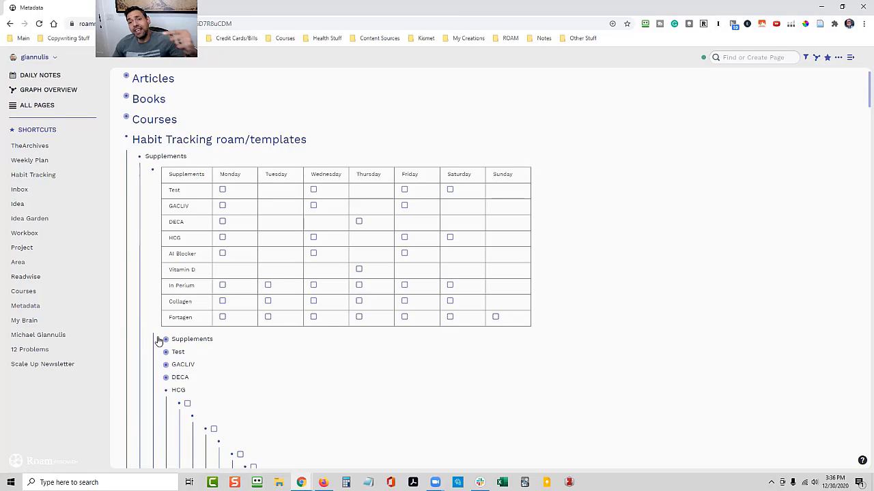
Collapse the still expanded supplement blocks beneath the table, from HCG onward, so only their names show
{"action": "left_click", "coordinate": [159, 390]}
{"action": "left_click", "coordinate": [161, 404]}
{"action": "scroll", "coordinate": [207, 380], "scroll_direction": "down", "scroll_amount": 1}
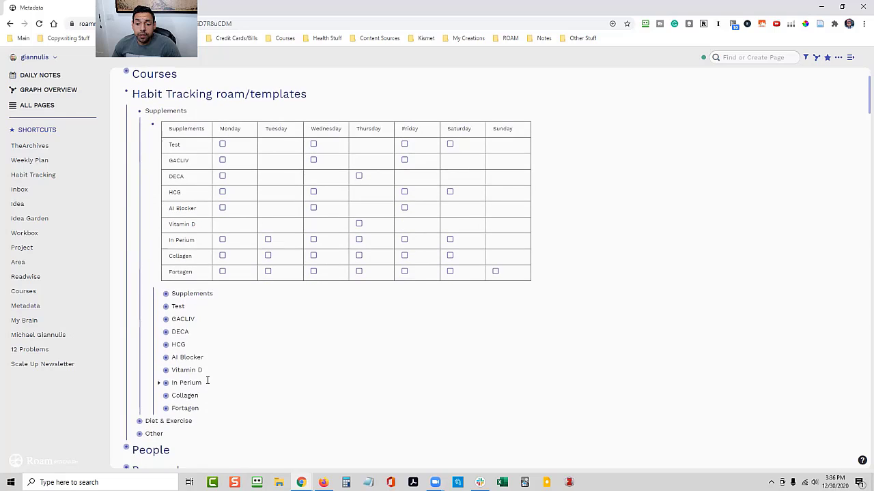
{"action": "scroll", "coordinate": [207, 374], "scroll_direction": "up", "scroll_amount": 1}
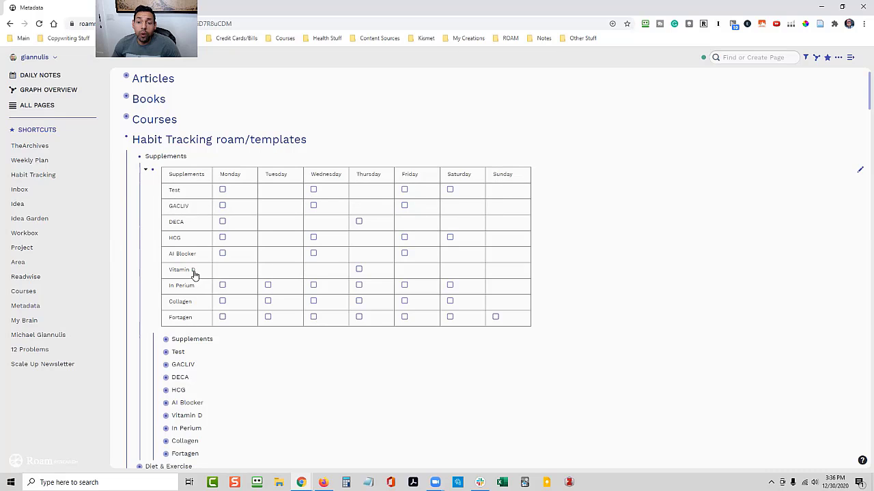
{"action": "scroll", "coordinate": [232, 334], "scroll_direction": "down", "scroll_amount": 1}
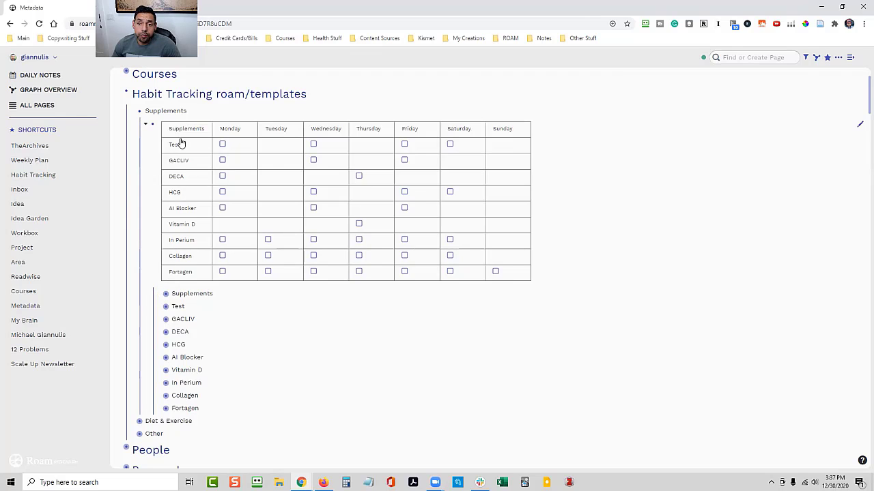
Examine the nested weekdays in the table's Supplements header block, toggle Test's Wednesday checkbox on and off, and collapse the block
{"action": "left_click", "coordinate": [160, 295]}
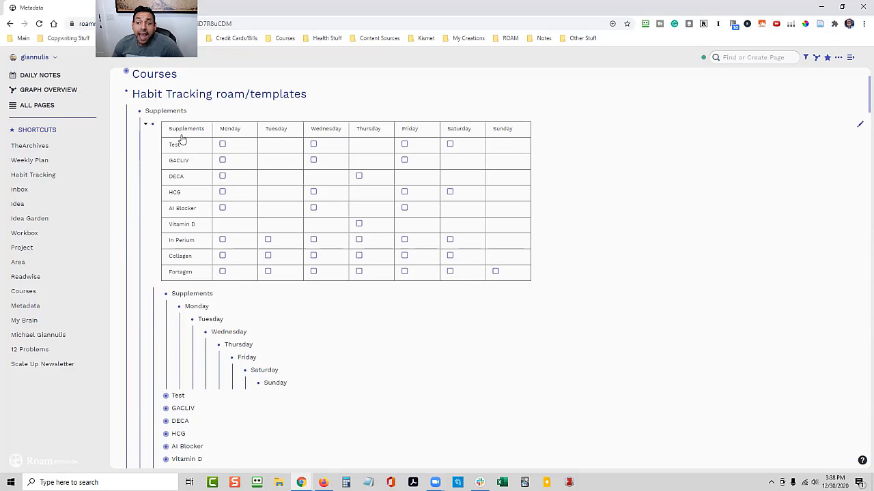
{"action": "left_click", "coordinate": [314, 145]}
{"action": "left_click", "coordinate": [314, 146]}
{"action": "left_click", "coordinate": [156, 295]}
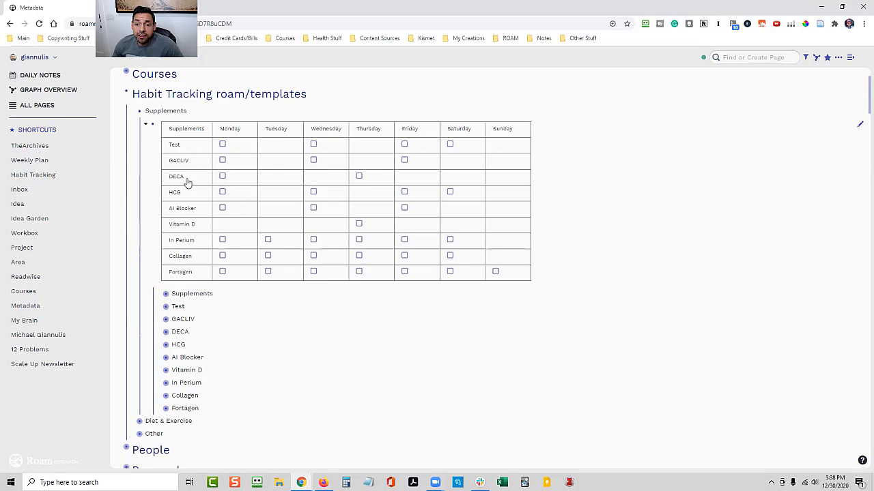
Expand the Test block beneath the table and add a TODO checkbox to its empty Tuesday block
{"action": "left_click", "coordinate": [160, 308]}
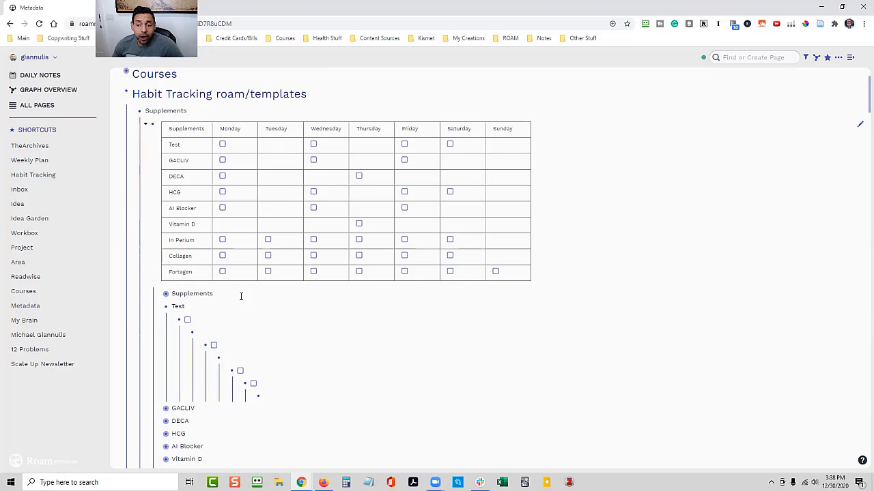
{"action": "left_click", "coordinate": [208, 333]}
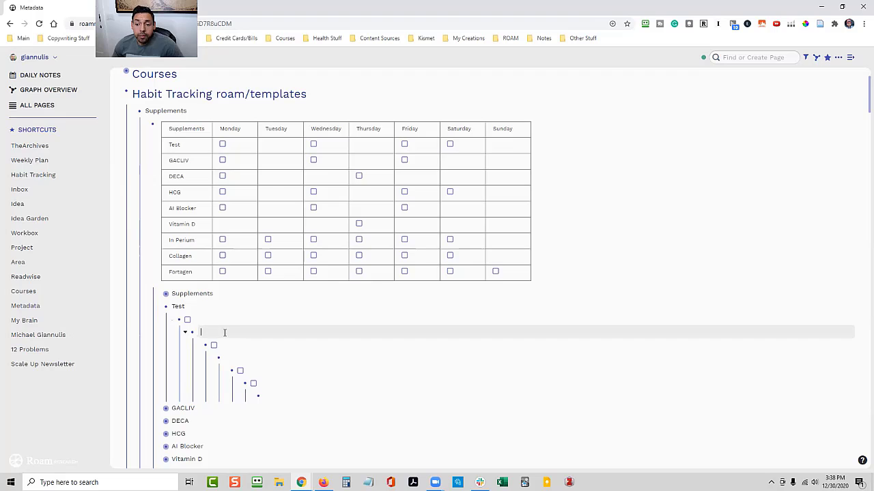
{"action": "type", "text": "/to"}
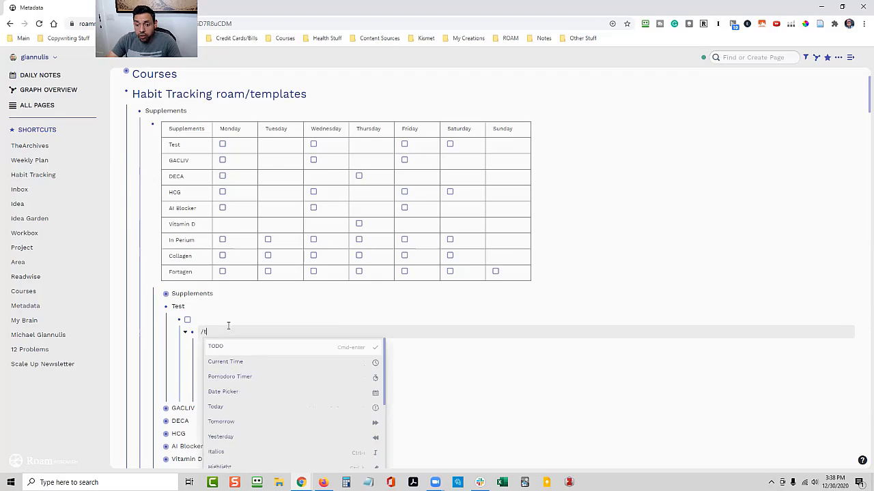
{"action": "left_click", "coordinate": [217, 347]}
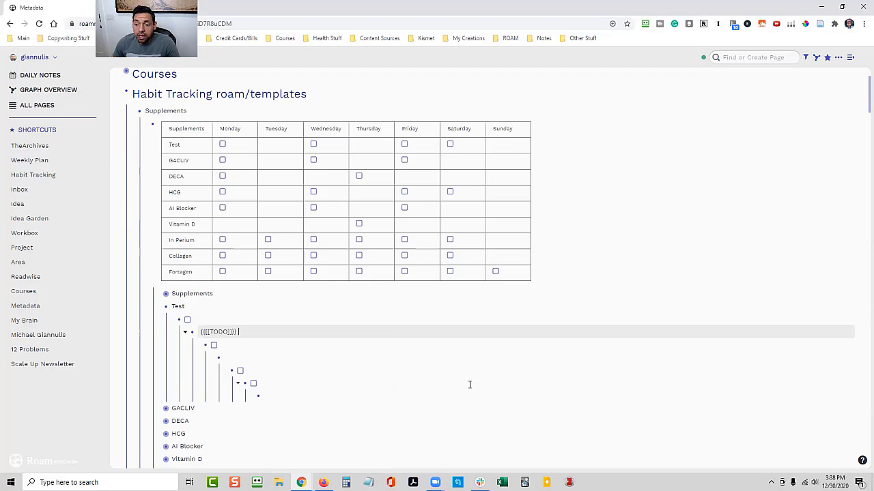
{"action": "left_click", "coordinate": [456, 395]}
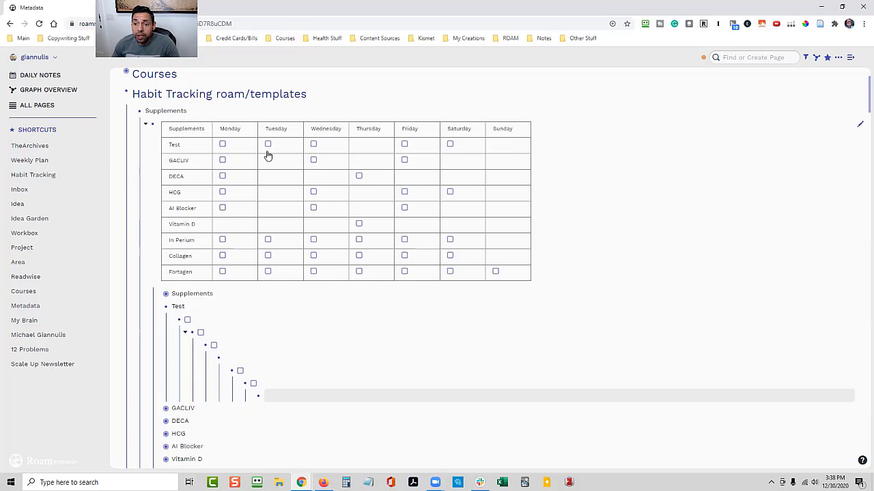
Delete the TODO from Test's Tuesday block and insert a fresh TODO checkbox there
{"action": "left_click", "coordinate": [241, 332]}
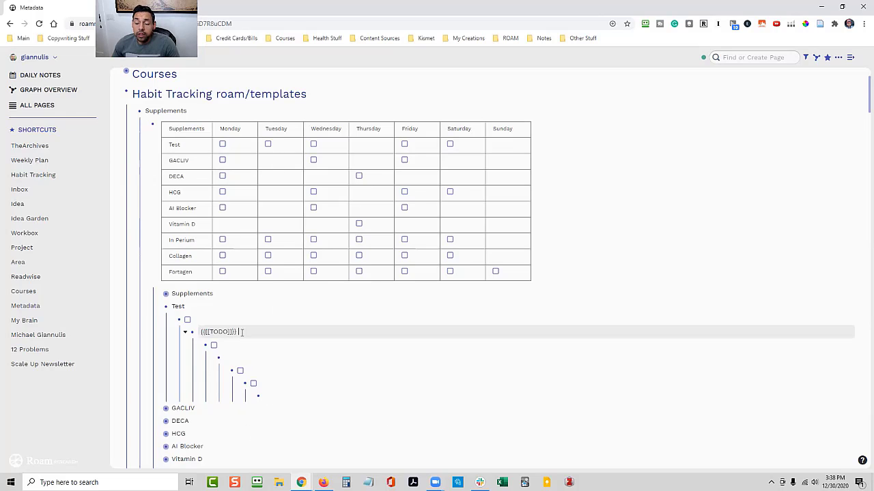
{"action": "key", "text": "ctrl+a"}
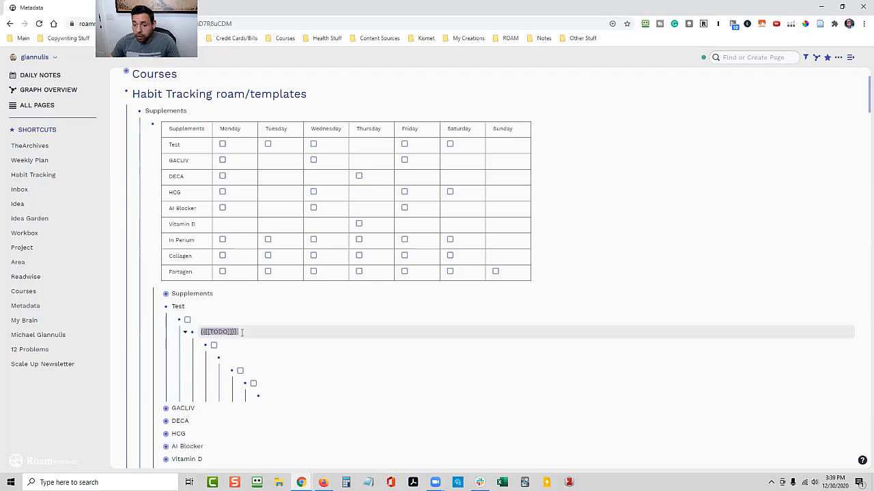
{"action": "key", "text": "BackSpace"}
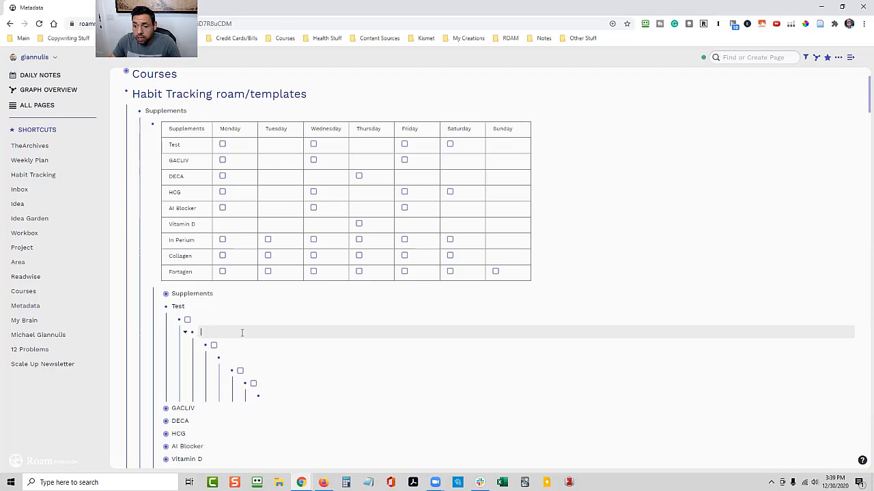
{"action": "key", "text": "ctrl+Return"}
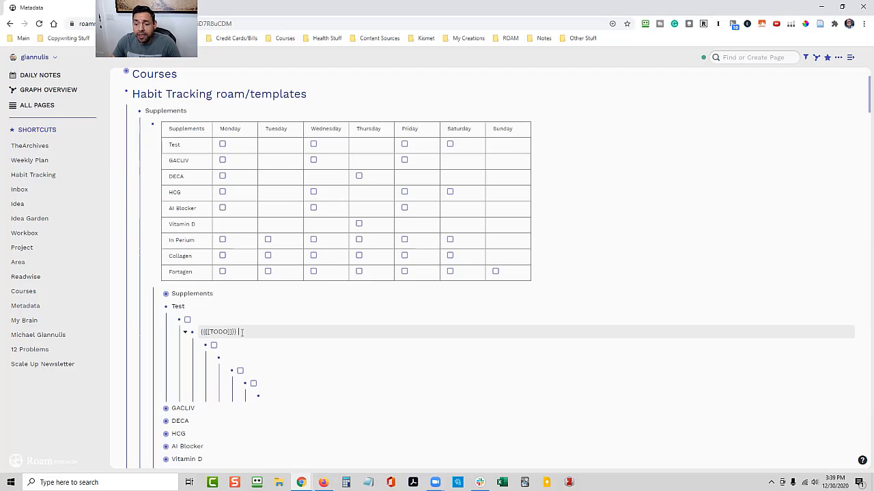
{"action": "left_click", "coordinate": [348, 382]}
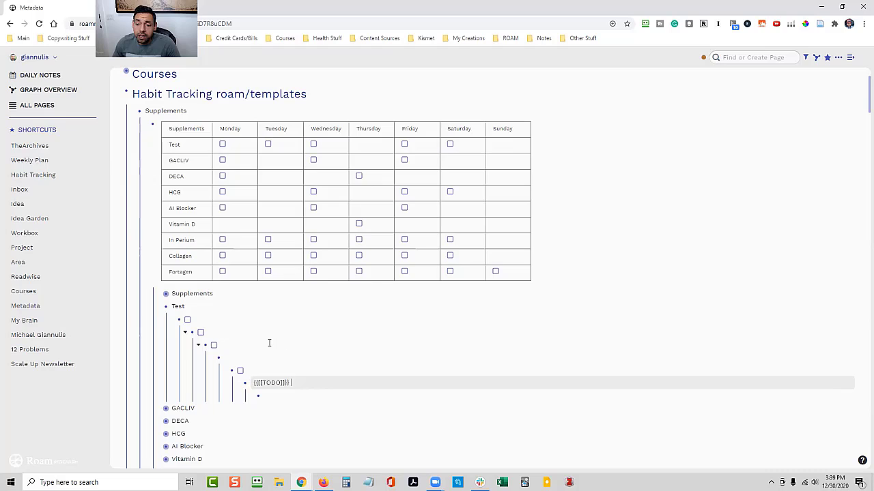
Clear Test's Tuesday block once more, re-create its TODO checkbox, and leave the block
{"action": "left_click", "coordinate": [239, 331]}
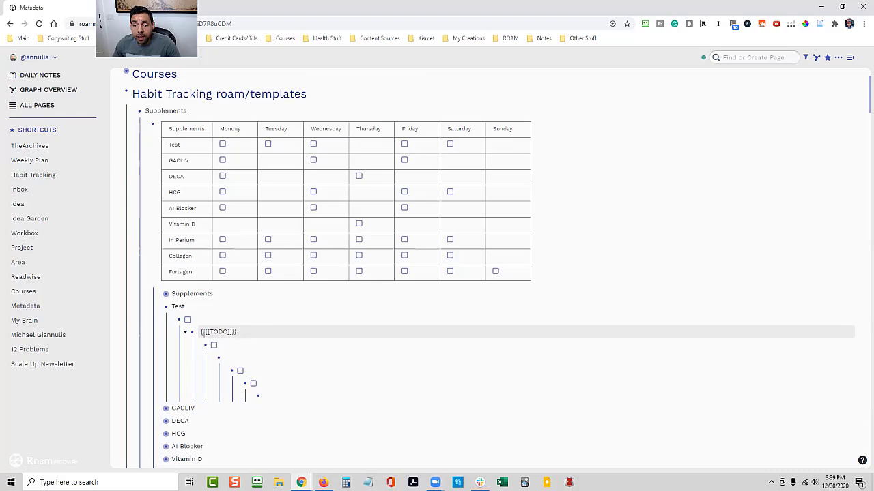
{"action": "key", "text": "ctrl+a"}
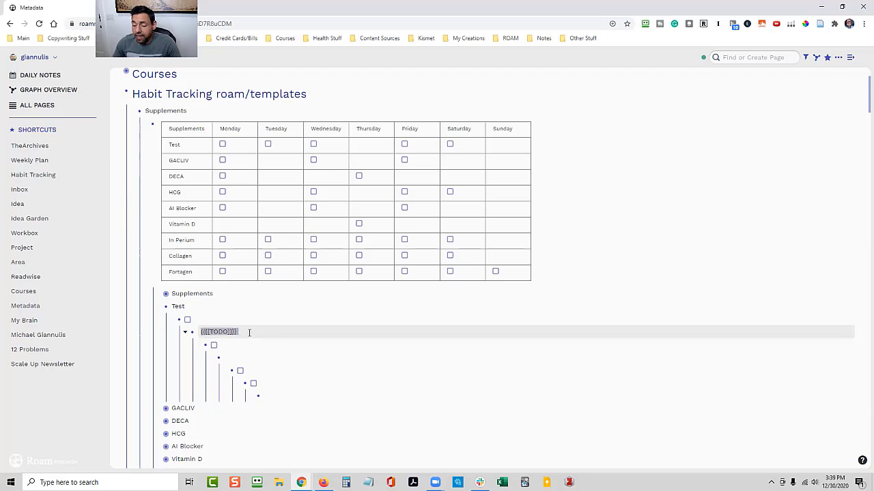
{"action": "key", "text": "BackSpace"}
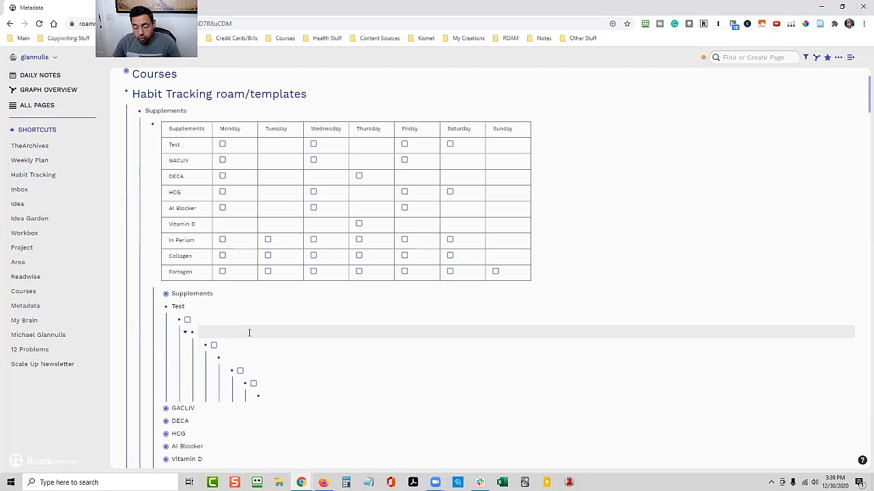
{"action": "key", "text": "ctrl+Return"}
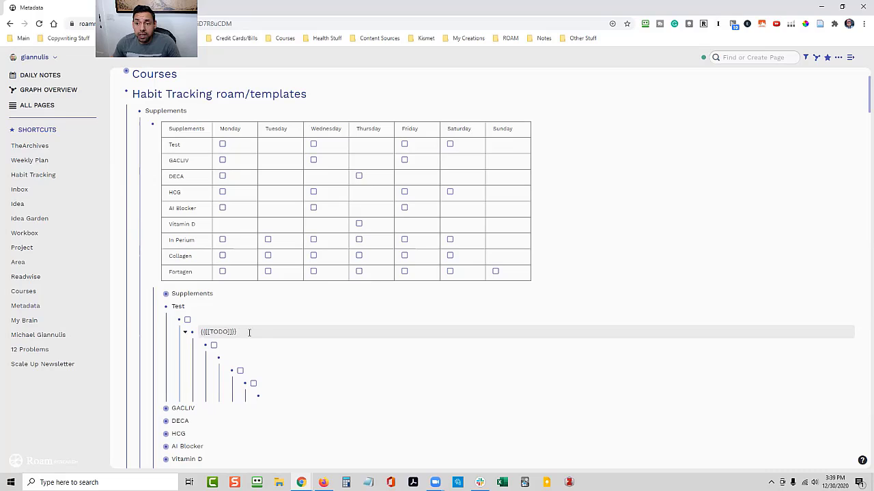
{"action": "left_click", "coordinate": [261, 293]}
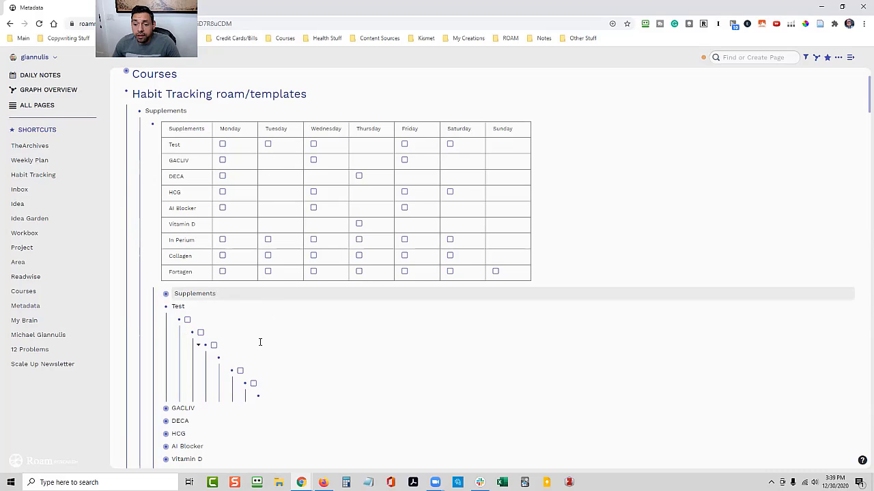
{"action": "left_click", "coordinate": [260, 342]}
Remove the TODO from Test's Tuesday block to leave it blank, and place the cursor in the empty Thursday block
{"action": "left_click", "coordinate": [242, 332]}
{"action": "key", "text": "ctrl+a"}
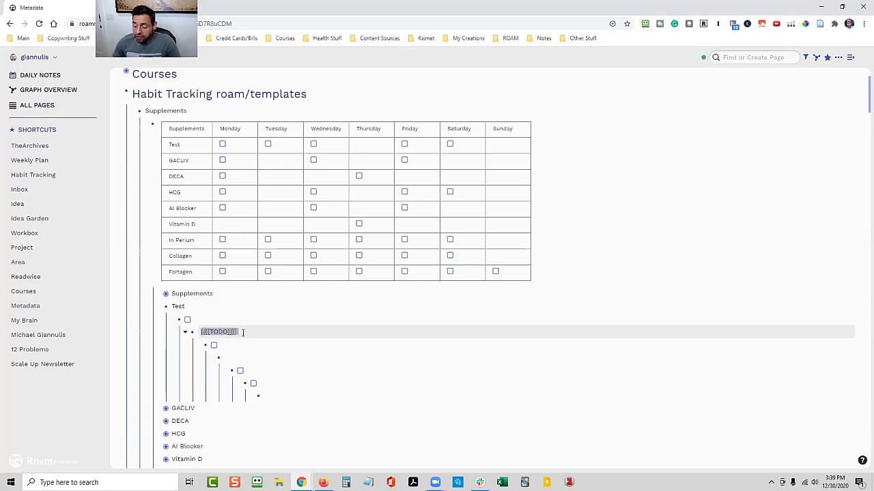
{"action": "key", "text": "BackSpace"}
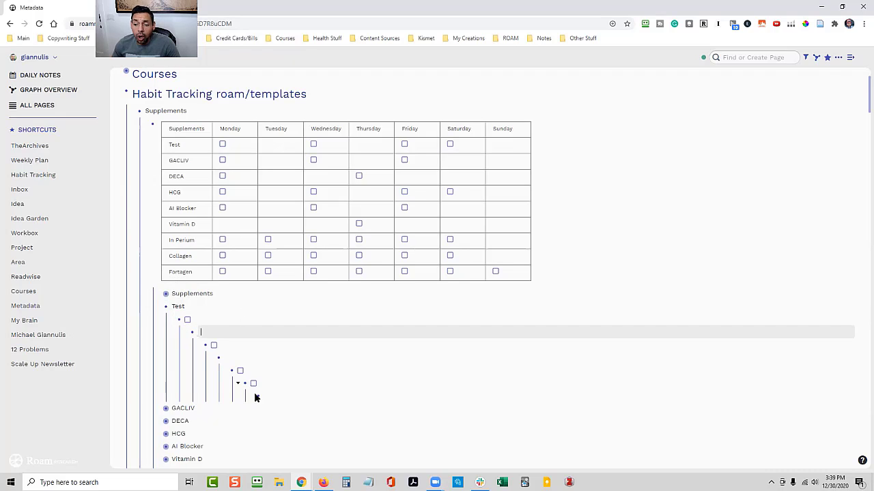
{"action": "left_click", "coordinate": [234, 359]}
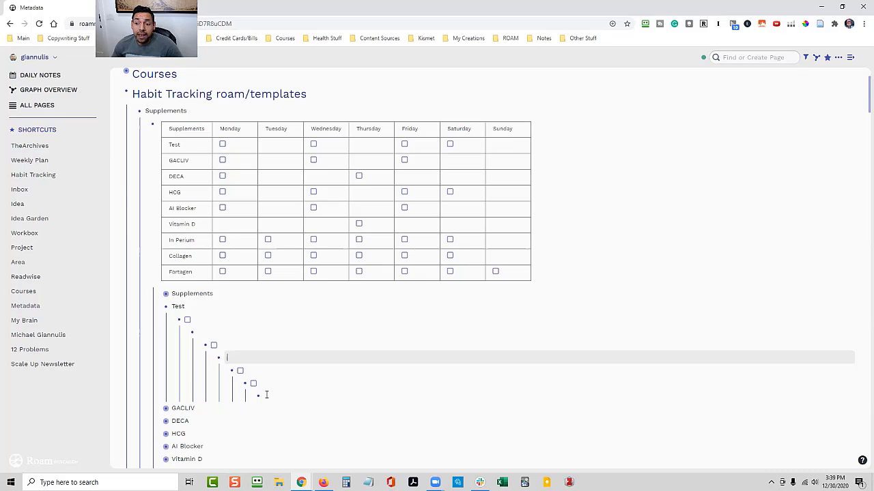
{"action": "scroll", "coordinate": [209, 410], "scroll_direction": "down", "scroll_amount": 1}
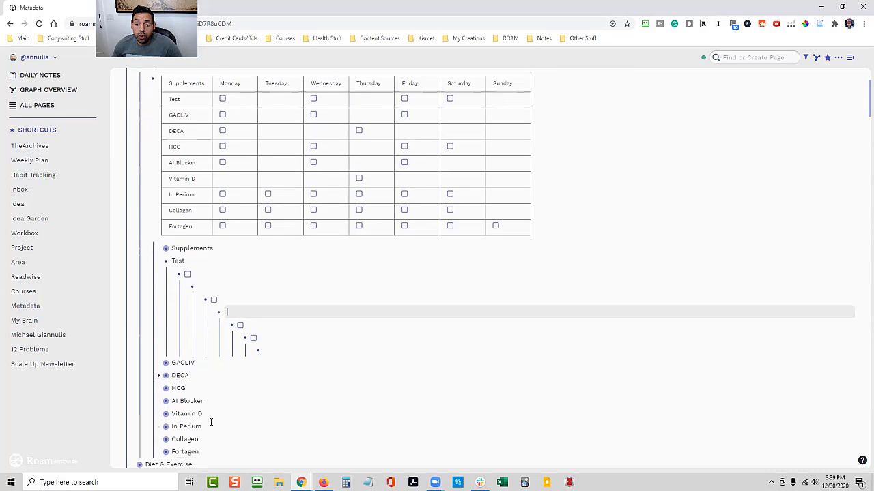
{"action": "scroll", "coordinate": [210, 420], "scroll_direction": "up", "scroll_amount": 1}
{"action": "scroll", "coordinate": [211, 423], "scroll_direction": "up", "scroll_amount": 2}
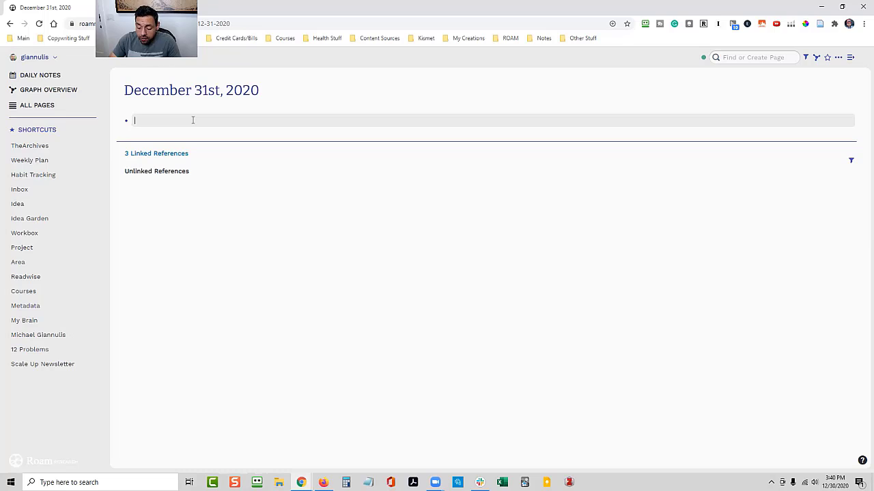
Insert a table in the empty block of the December 31st, 2020 page and nest a Title block beneath it
{"action": "type", "text": "/tab"}
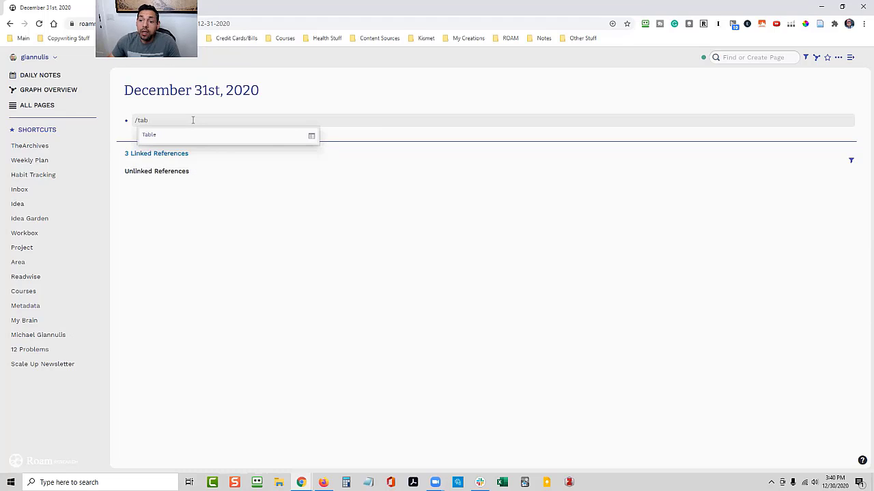
{"action": "left_click", "coordinate": [159, 136]}
{"action": "key", "text": "Return"}
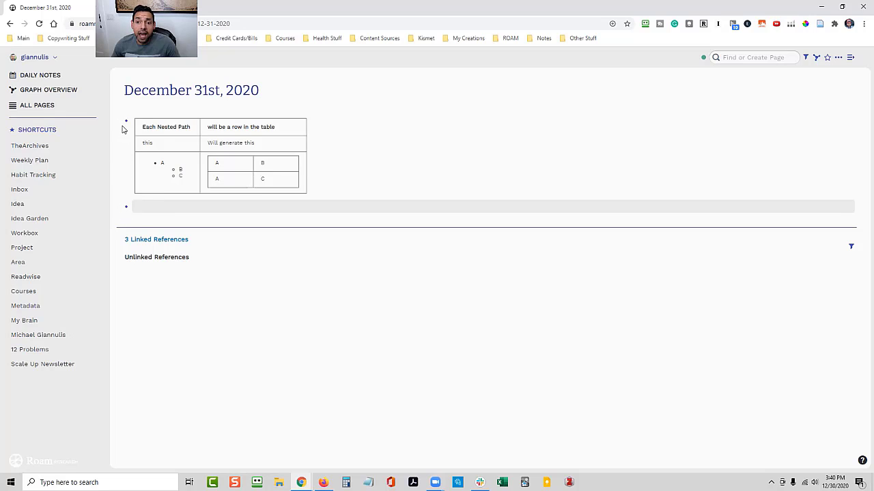
{"action": "key", "text": "Tab"}
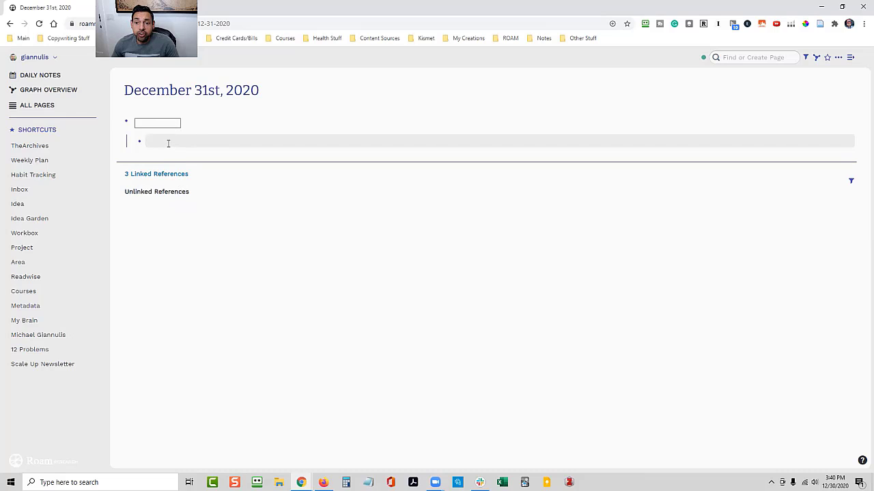
{"action": "type", "text": "Title"}
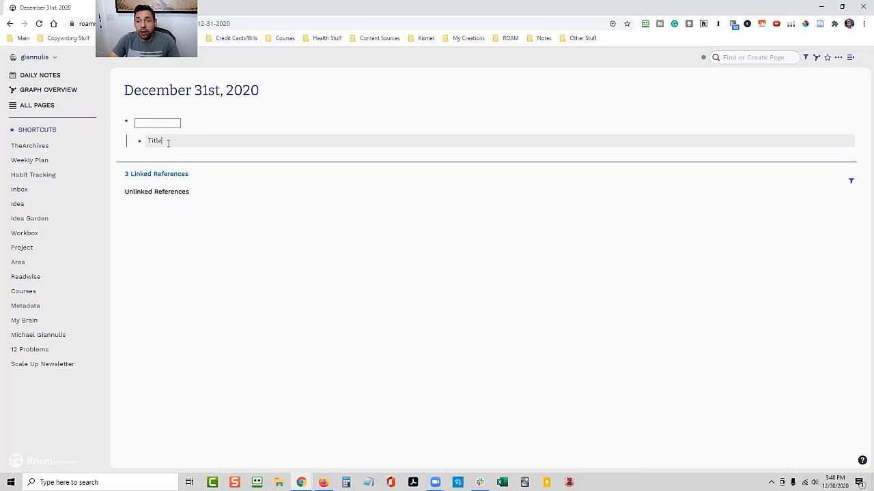
Build the table's header row by adding Day 1, Day 2 and Day 3 under Title, each nested one level deeper
{"action": "key", "text": "Return"}
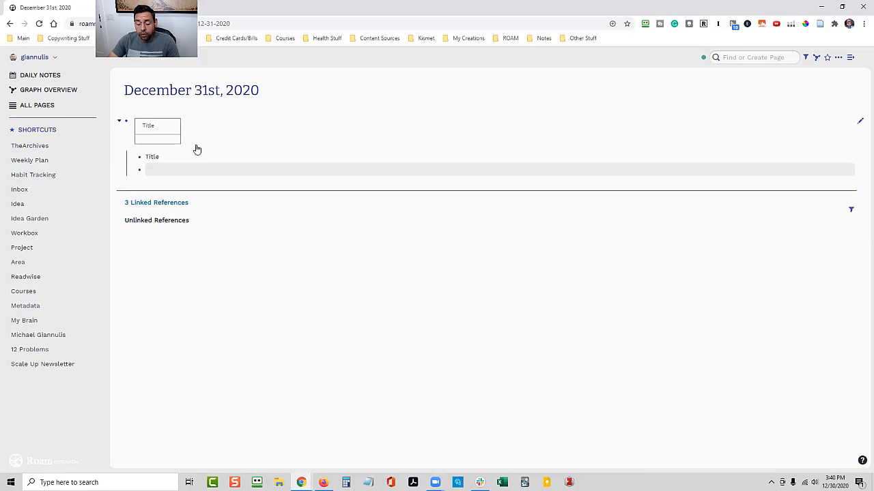
{"action": "key", "text": "Tab"}
{"action": "type", "text": "Day"}
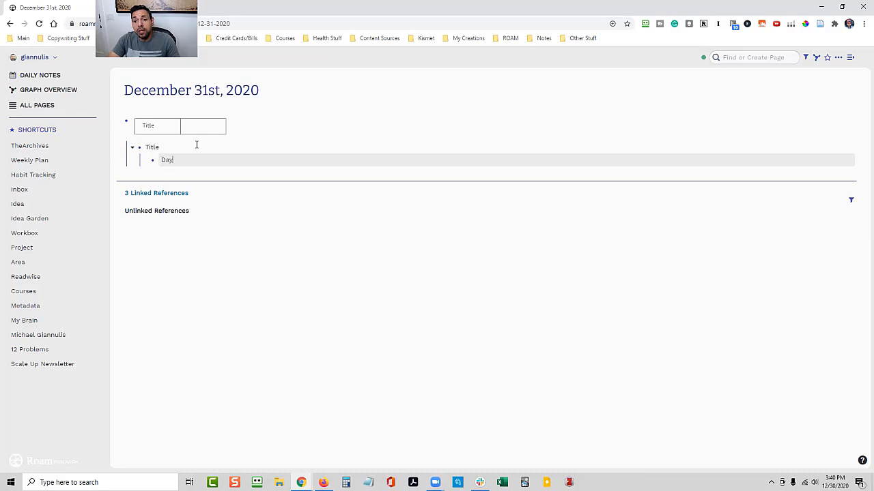
{"action": "type", "text": " 1"}
{"action": "key", "text": "Return"}
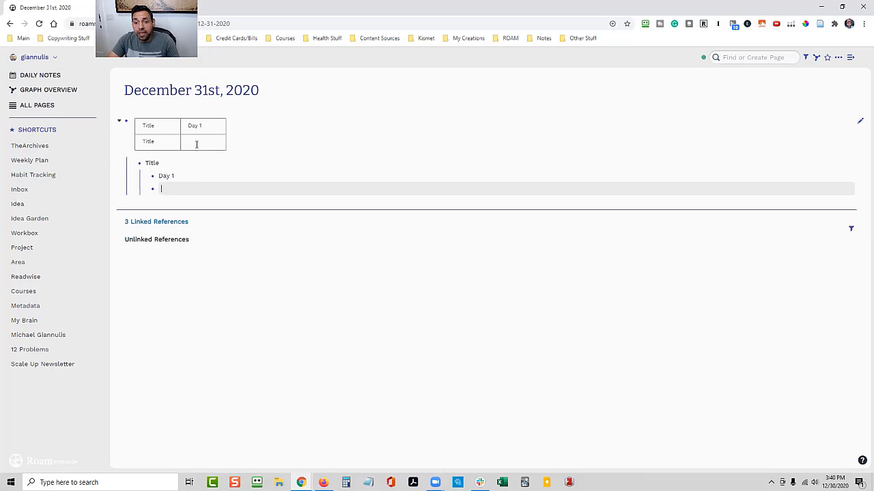
{"action": "key", "text": "Tab"}
{"action": "type", "text": "Day 2"}
{"action": "key", "text": "Return"}
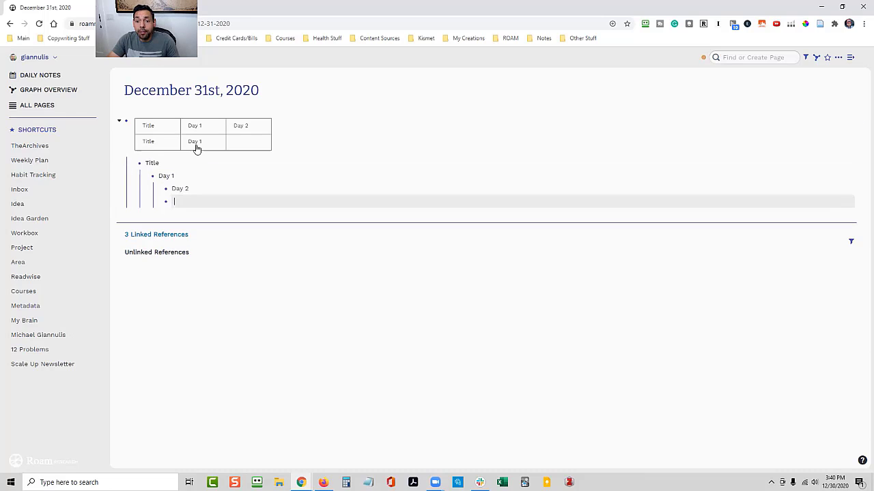
{"action": "key", "text": "Tab"}
{"action": "type", "text": "Day"}
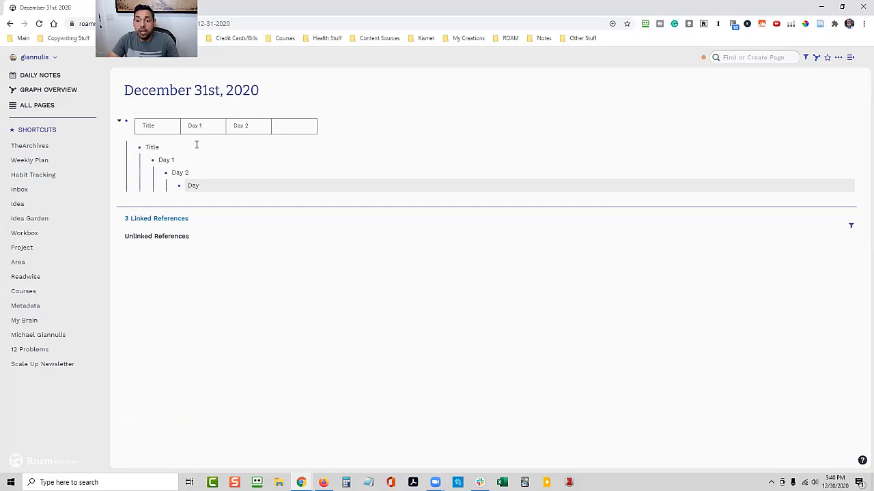
{"action": "type", "text": " 3"}
Add the row blocks Habit 1, Habit 2 and Habit 3 at the same level as Title, leaving no blank block after them
{"action": "key", "text": "Return"}
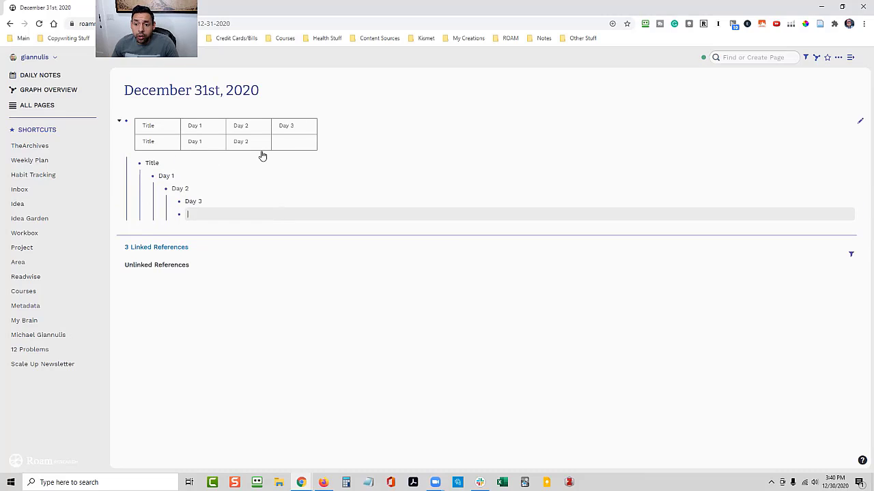
{"action": "key", "text": "shift+Tab"}
{"action": "key", "text": "shift+Tab"}
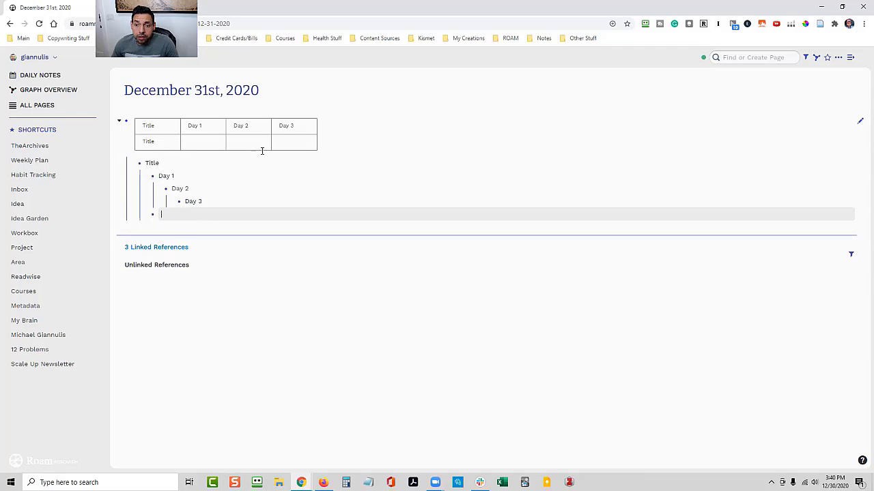
{"action": "key", "text": "shift+Tab"}
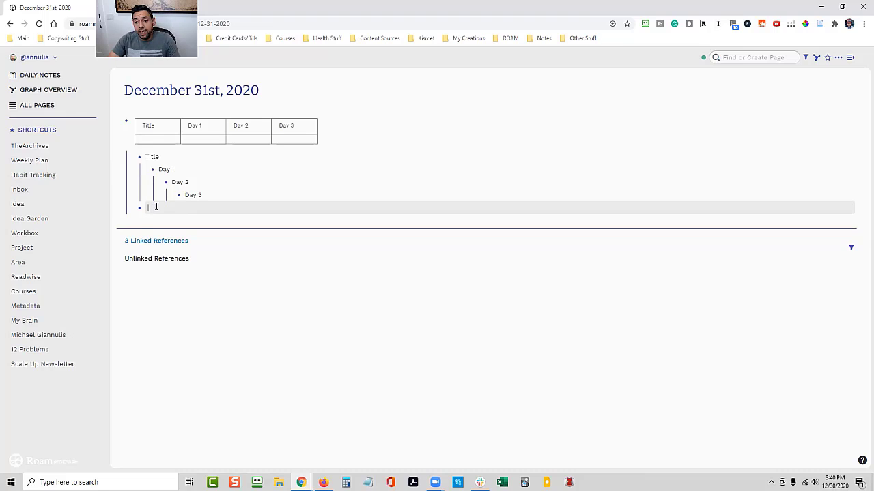
{"action": "type", "text": "Habit 1"}
{"action": "key", "text": "Return"}
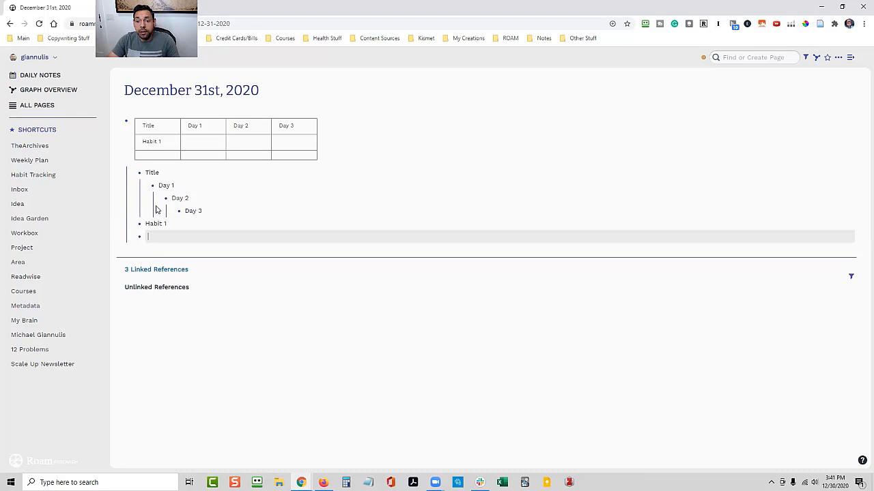
{"action": "type", "text": "Habit 2"}
{"action": "key", "text": "Return"}
{"action": "type", "text": "Habit 3"}
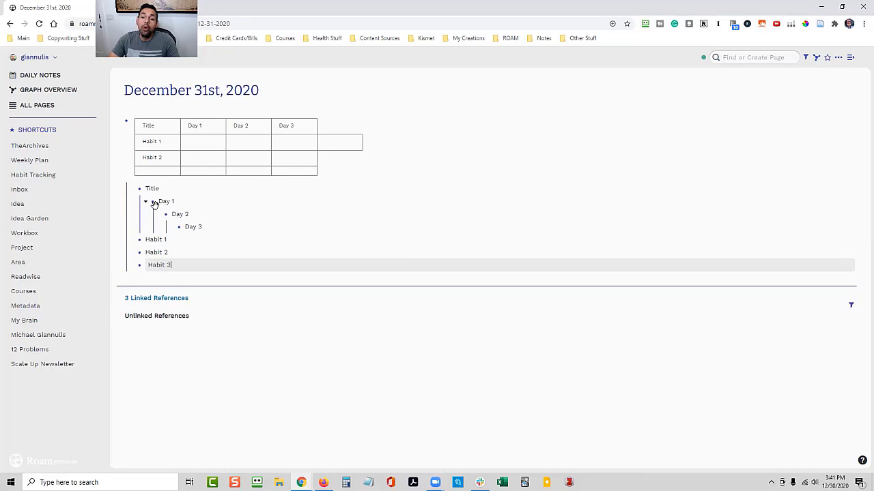
{"action": "key", "text": "Return"}
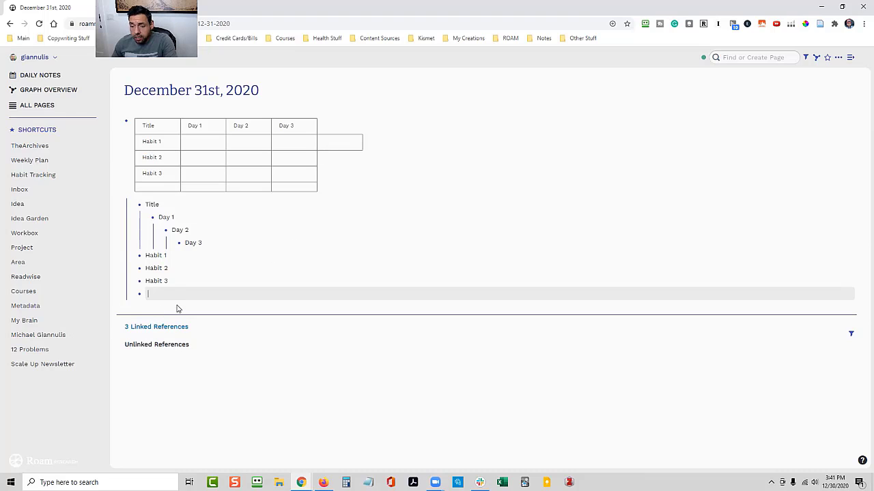
{"action": "key", "text": "BackSpace"}
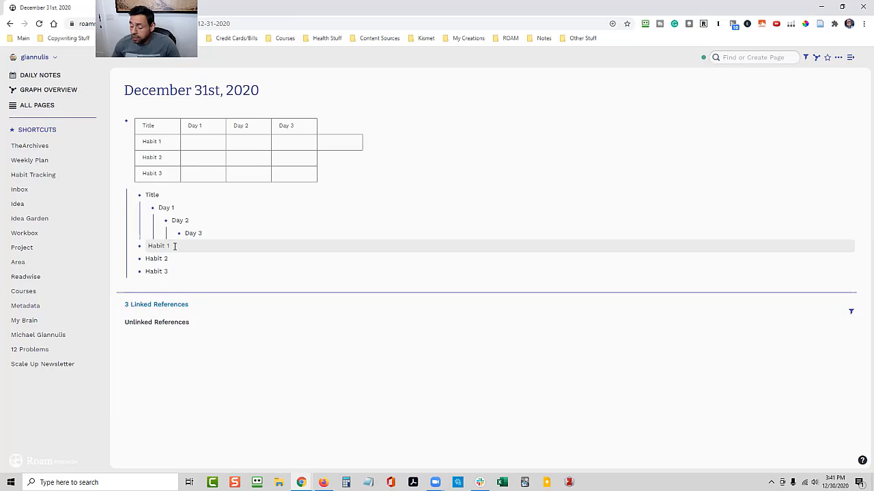
Add three successively nested TODO checkboxes under Habit 1 to fill its Day 1, Day 2 and Day 3 cells
{"action": "key", "text": "Return"}
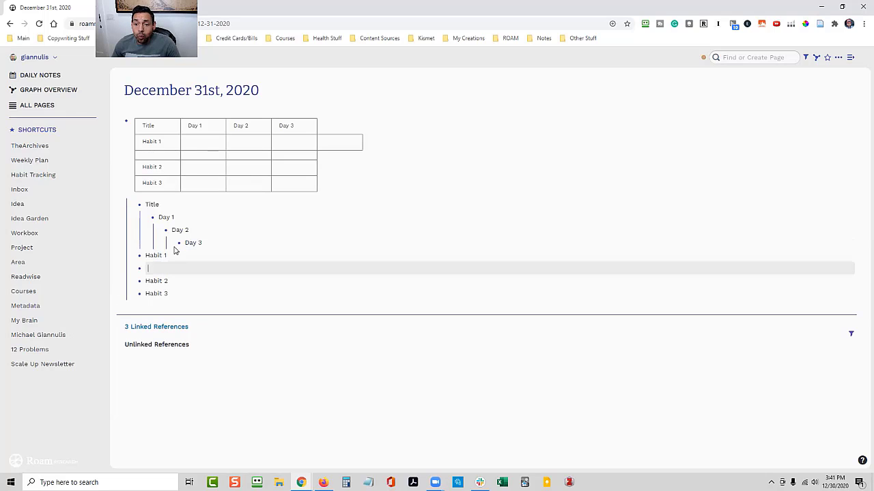
{"action": "key", "text": "Tab"}
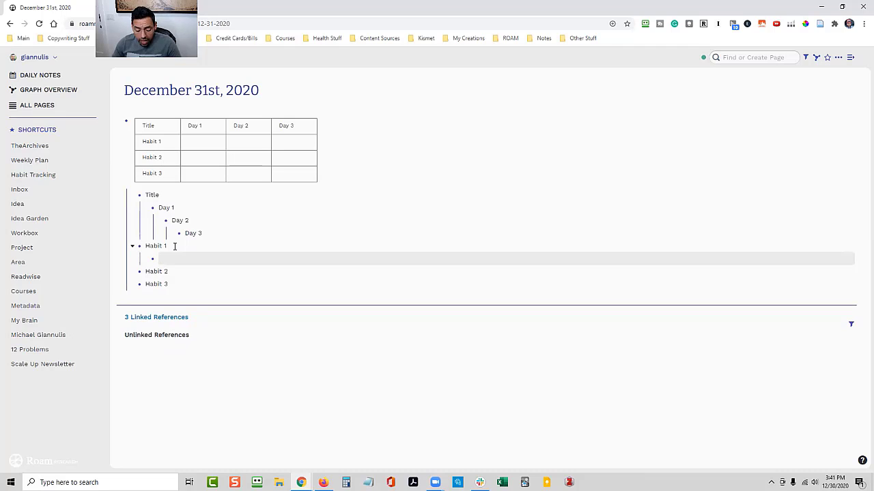
{"action": "key", "text": "ctrl+Return"}
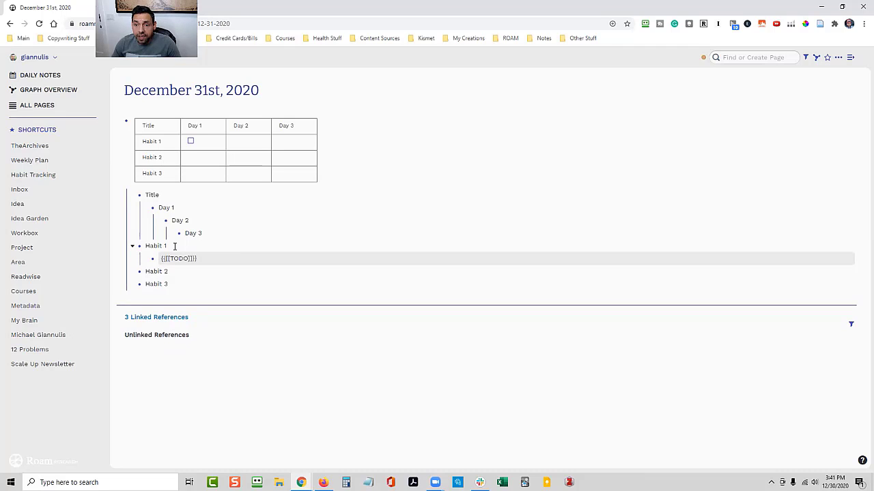
{"action": "key", "text": "Return"}
{"action": "key", "text": "Tab"}
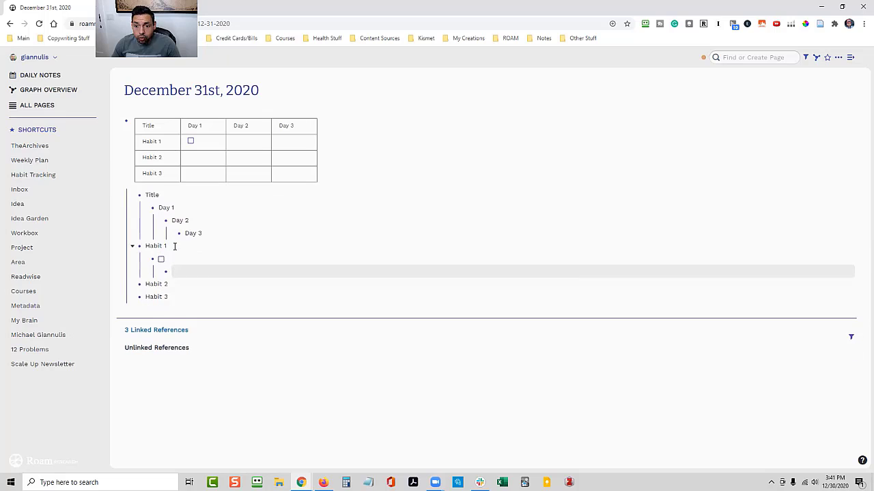
{"action": "key", "text": "ctrl+Return"}
{"action": "key", "text": "Return"}
{"action": "key", "text": "Tab"}
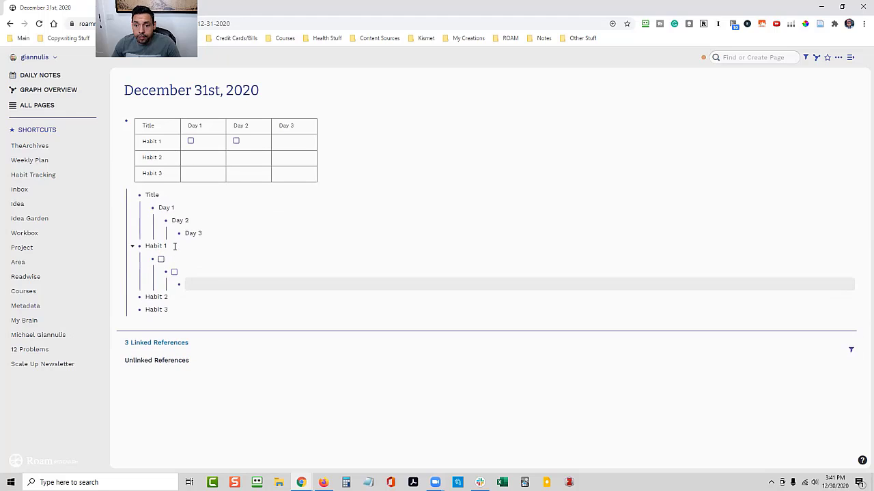
{"action": "key", "text": "ctrl+Return"}
{"action": "left_click", "coordinate": [258, 322]}
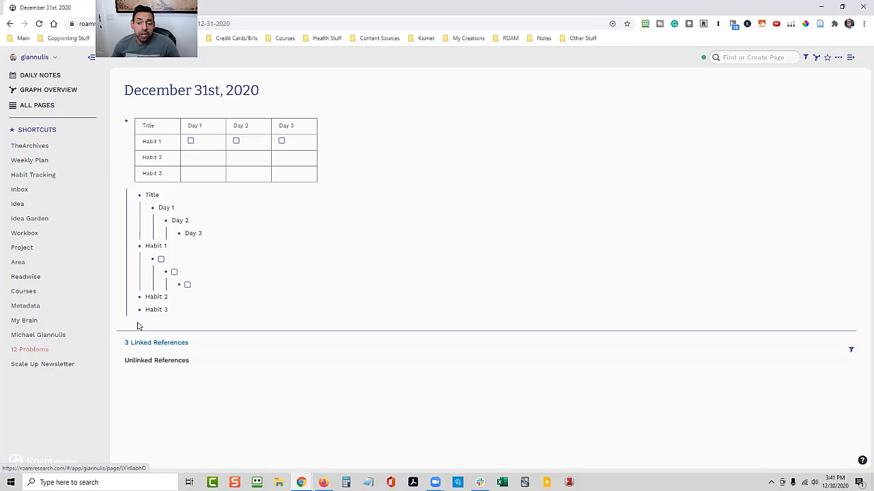
Select all blocks on the December 31st page and delete the example table
{"action": "left_click", "coordinate": [192, 310]}
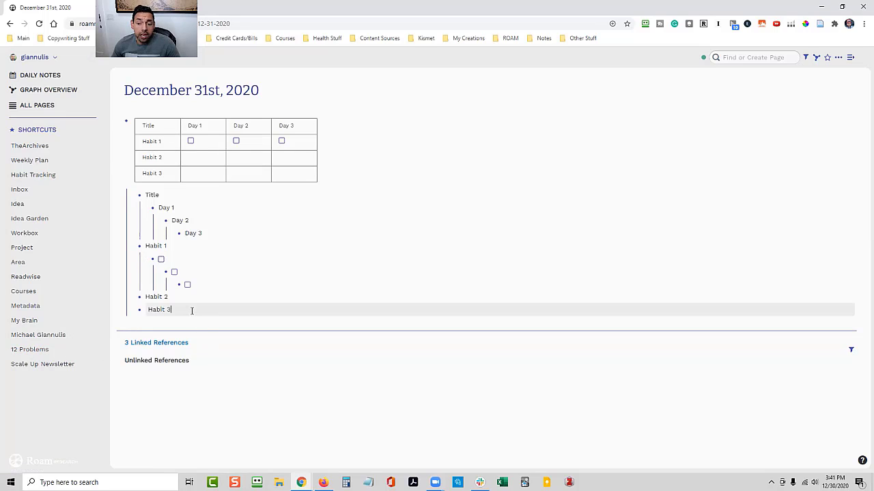
{"action": "key", "text": "ctrl+a"}
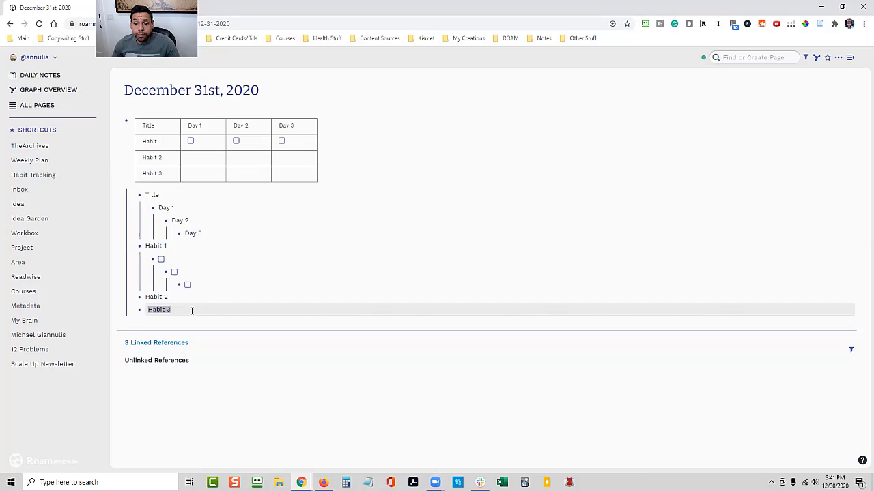
{"action": "key", "text": "ctrl+a"}
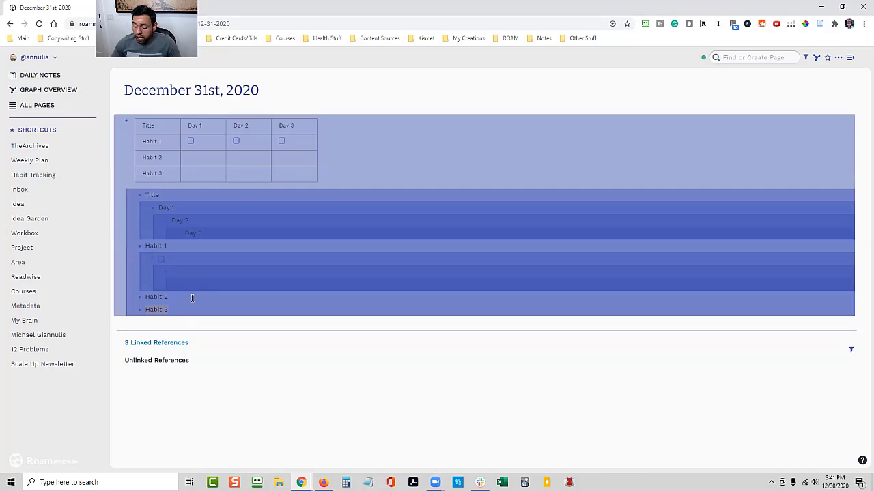
{"action": "key", "text": "BackSpace"}
Insert the Habit Tracking template into the page's empty block
{"action": "left_click", "coordinate": [144, 120]}
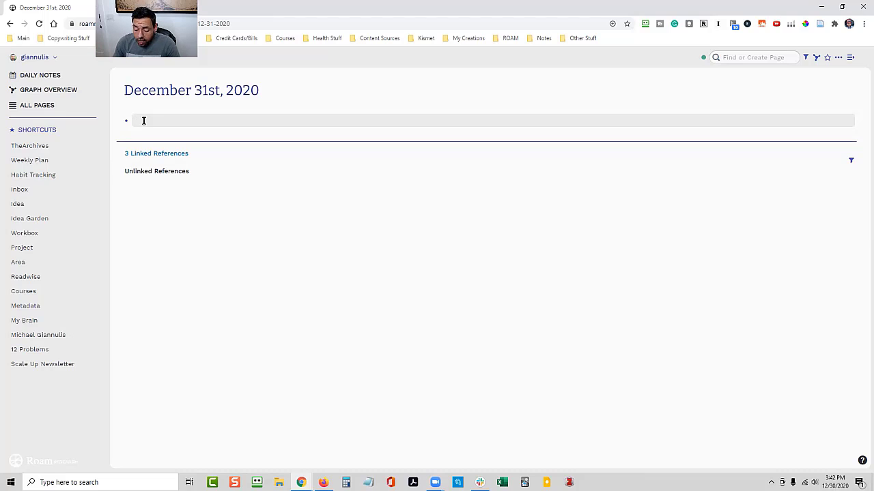
{"action": "type", "text": ";;"}
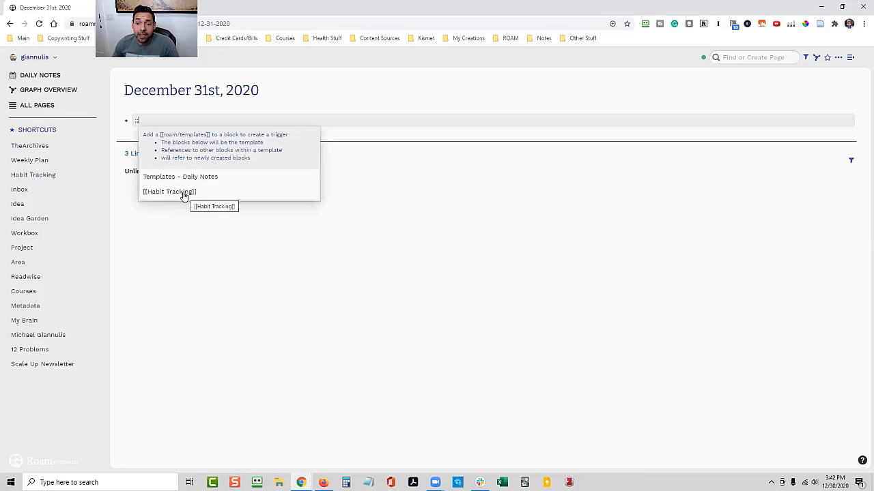
{"action": "key", "text": "BackSpace"}
{"action": "key", "text": "BackSpace"}
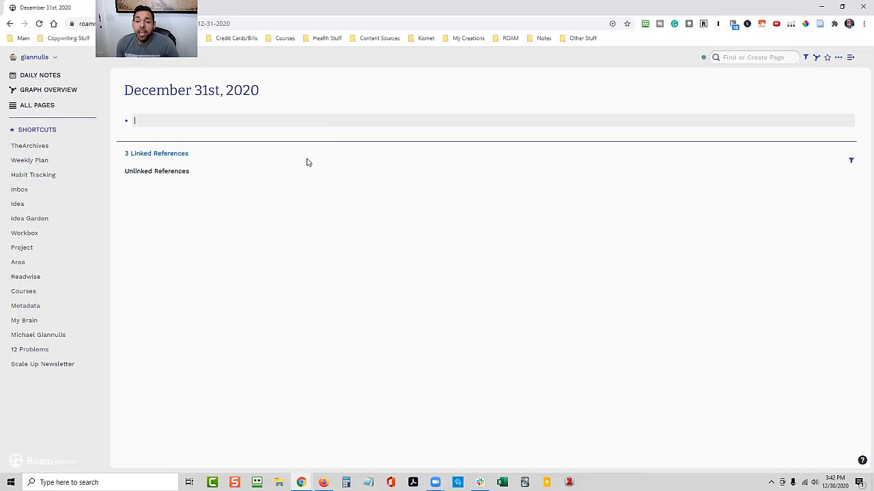
{"action": "key", "text": "ctrl+v"}
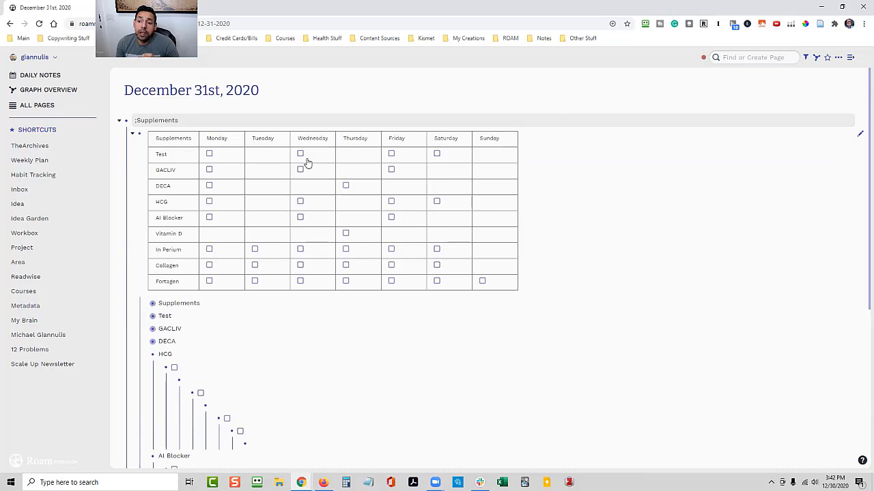
Collapse the blocks nested beneath the supplements table and remove the stray semicolon before the Supplements heading
{"action": "left_click", "coordinate": [209, 217]}
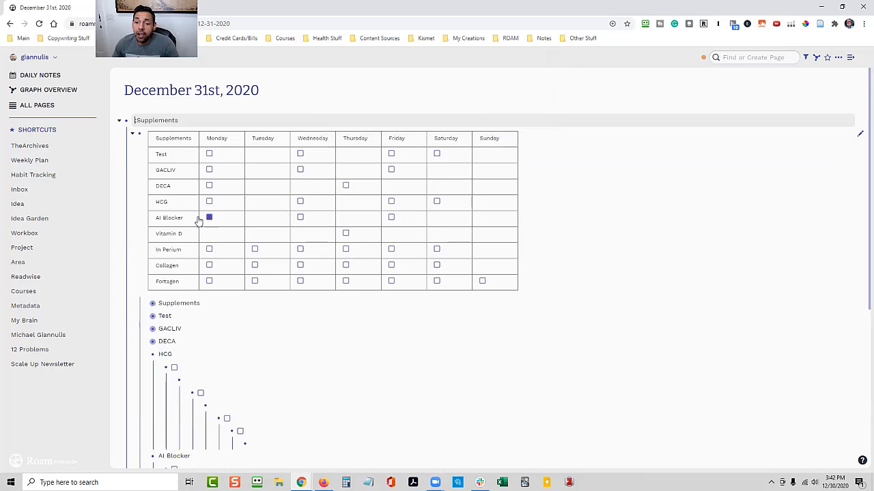
{"action": "left_click", "coordinate": [132, 133]}
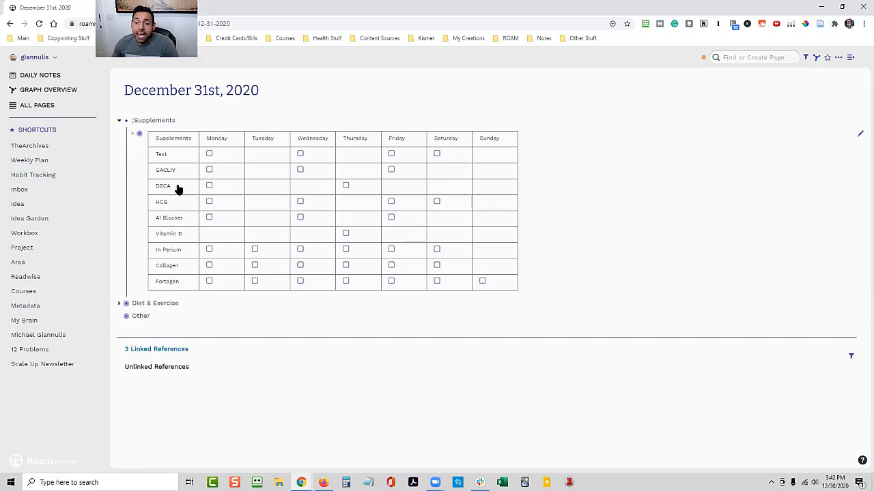
{"action": "left_click", "coordinate": [134, 136]}
{"action": "left_click", "coordinate": [134, 137]}
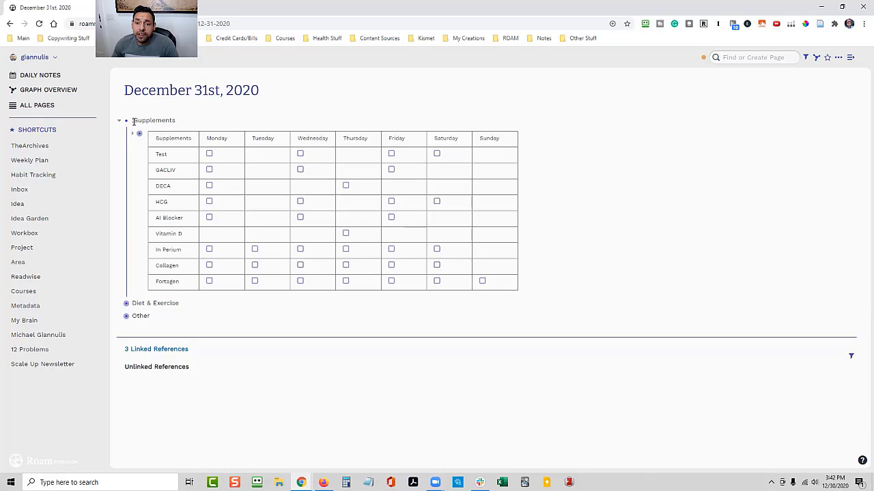
{"action": "left_click", "coordinate": [134, 120]}
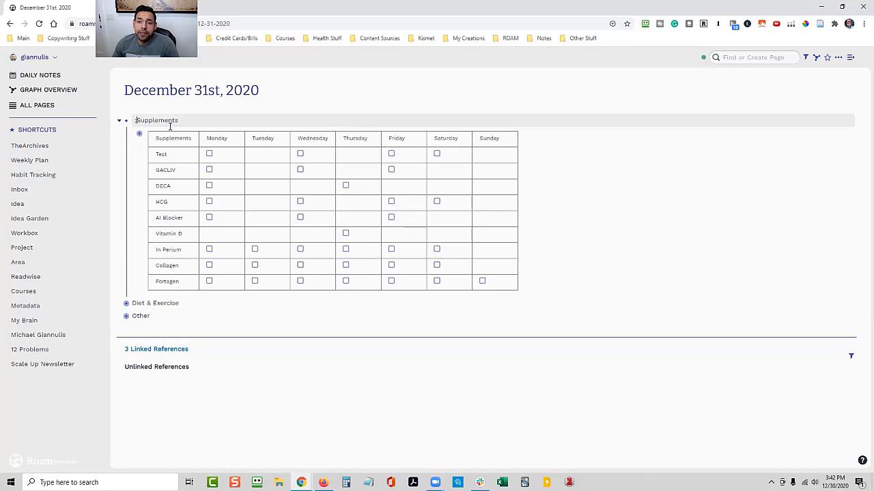
{"action": "key", "text": "BackSpace"}
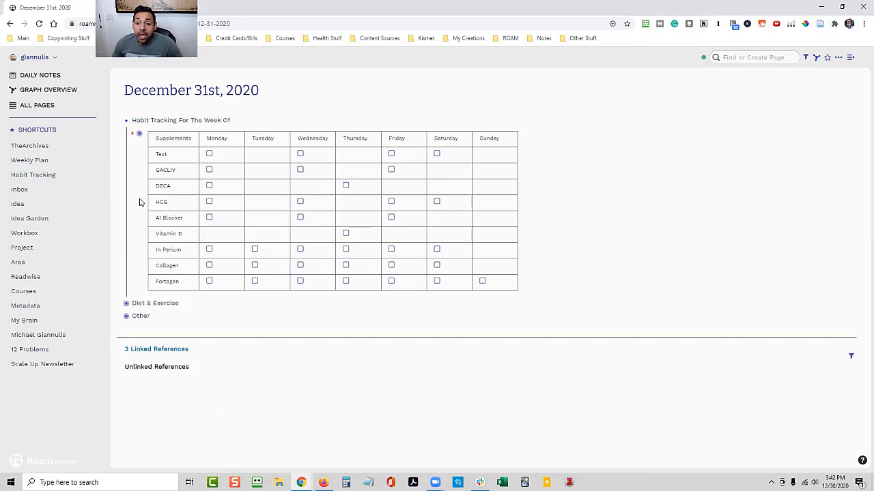
Expand the block holding the supplements table and change its heading text to Supplements
{"action": "left_click", "coordinate": [120, 121]}
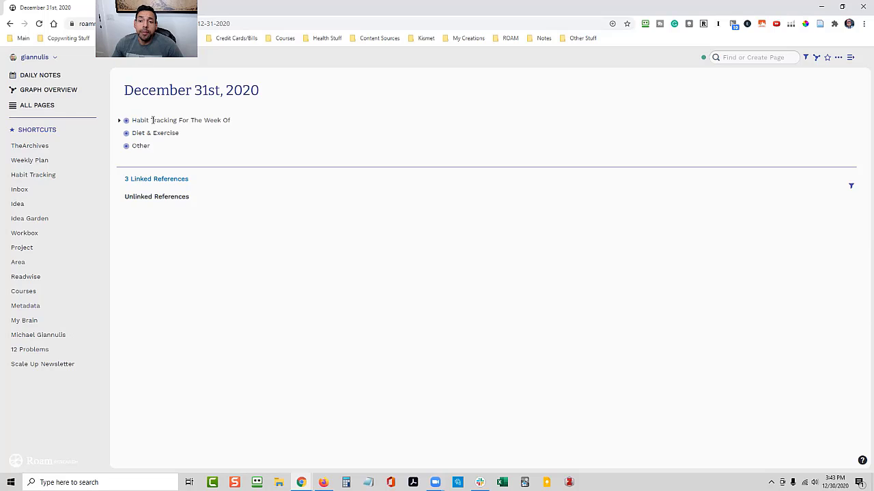
{"action": "left_click", "coordinate": [117, 124]}
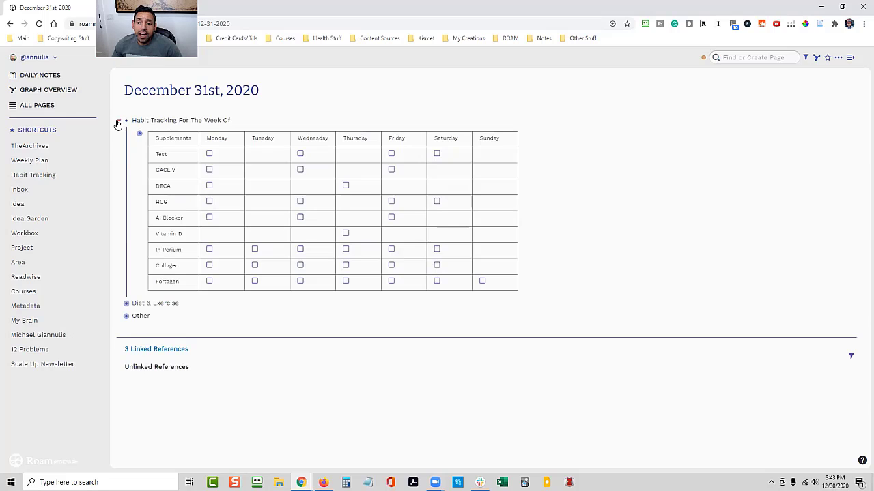
{"action": "left_click", "coordinate": [236, 120]}
{"action": "left_click_drag", "start_coordinate": [236, 120], "coordinate": [155, 120]}
{"action": "triple_click", "coordinate": [155, 119]}
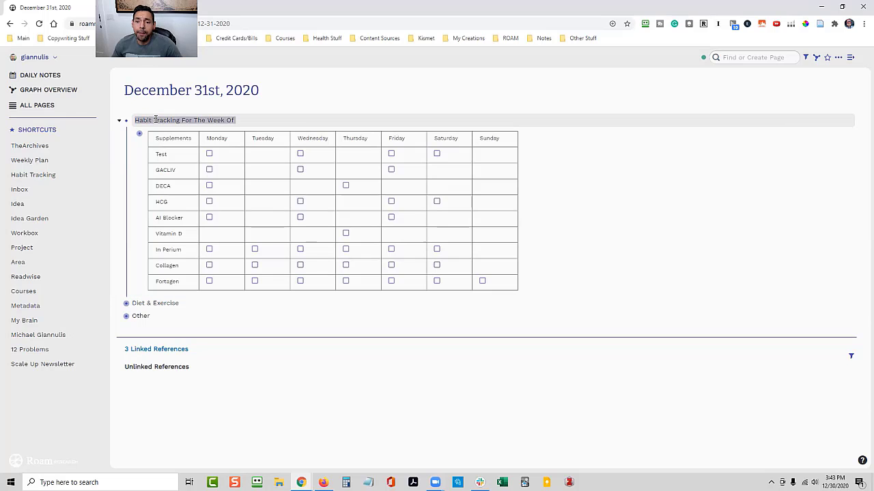
{"action": "type", "text": "Supplements"}
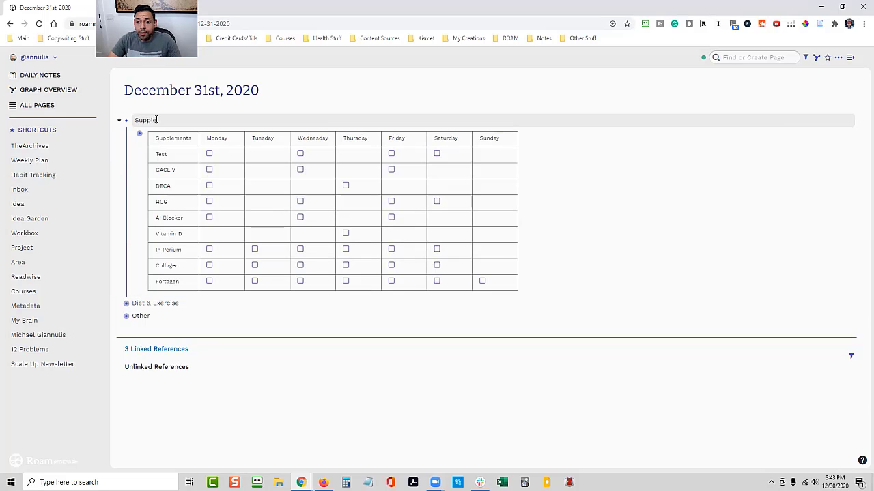
{"action": "left_click", "coordinate": [265, 340]}
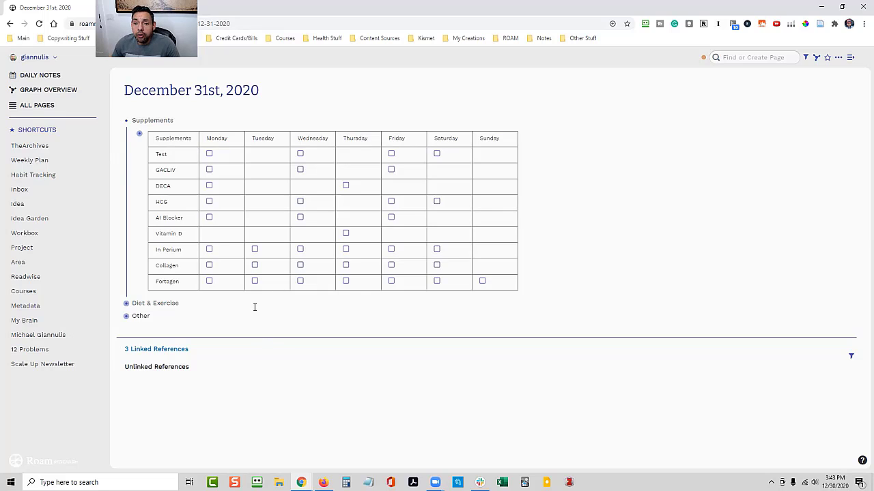
Add a Habit Tracking block above the collapsed Supplements block and nest Supplements, Diet & Exercise and Other beneath it
{"action": "left_click", "coordinate": [120, 122]}
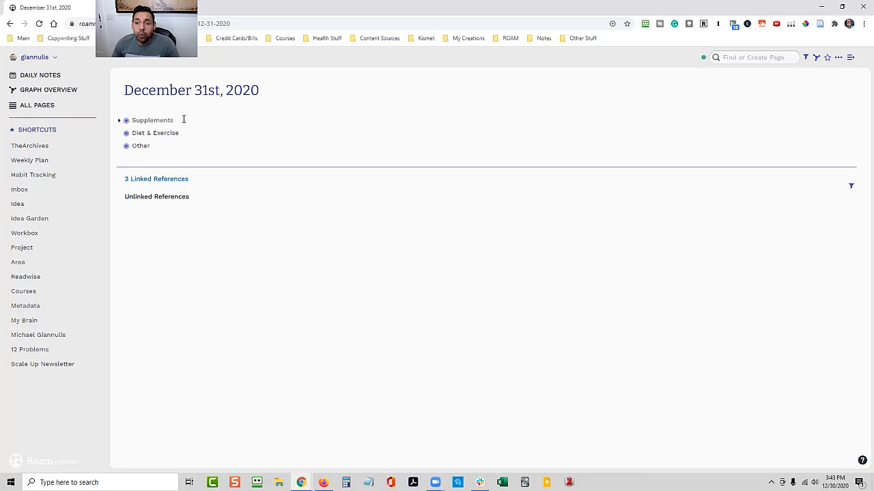
{"action": "left_click", "coordinate": [133, 120]}
{"action": "key", "text": "Return"}
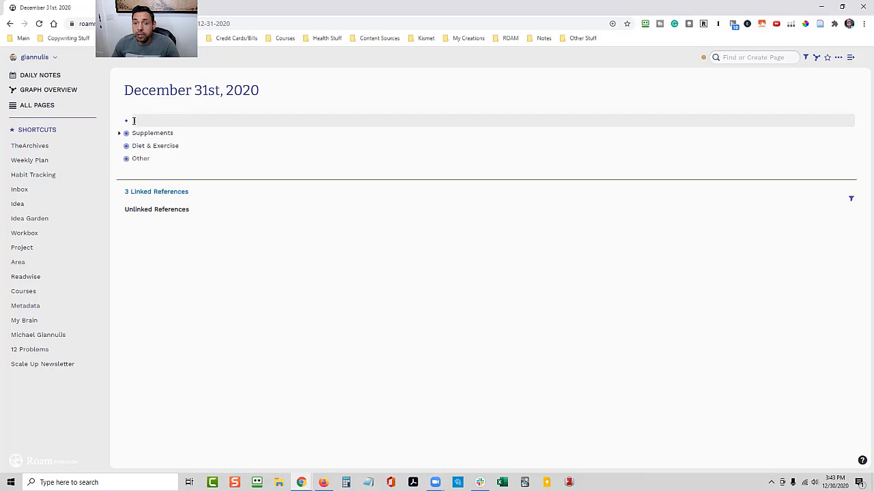
{"action": "type", "text": "Hai"}
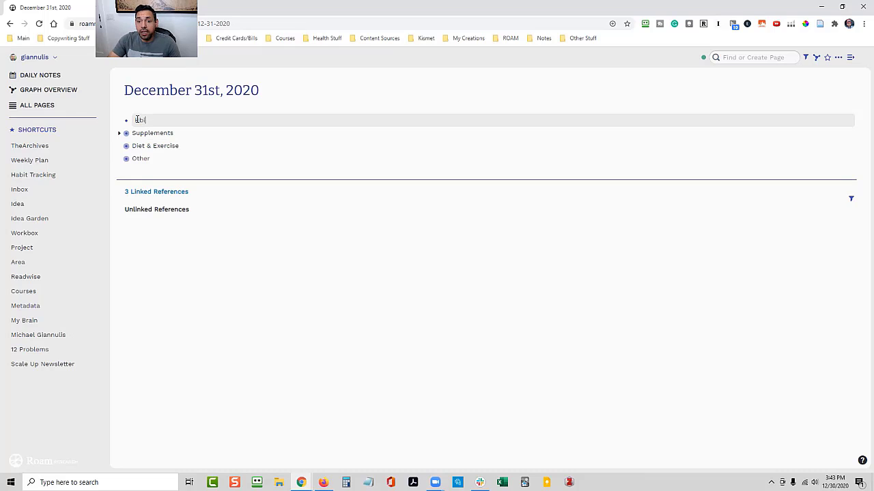
{"action": "key", "text": "BackSpace"}
{"action": "key", "text": "BackSpace"}
{"action": "type", "text": "abit Tracking"}
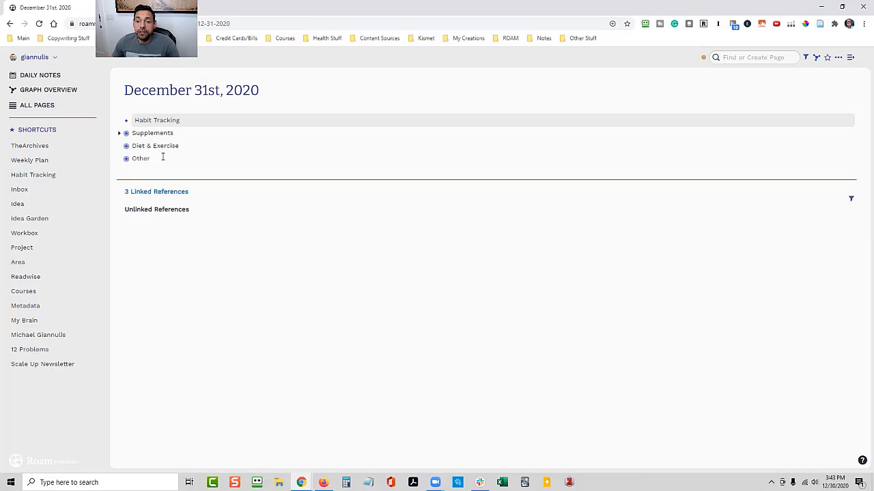
{"action": "left_click_drag", "start_coordinate": [162, 158], "coordinate": [139, 135]}
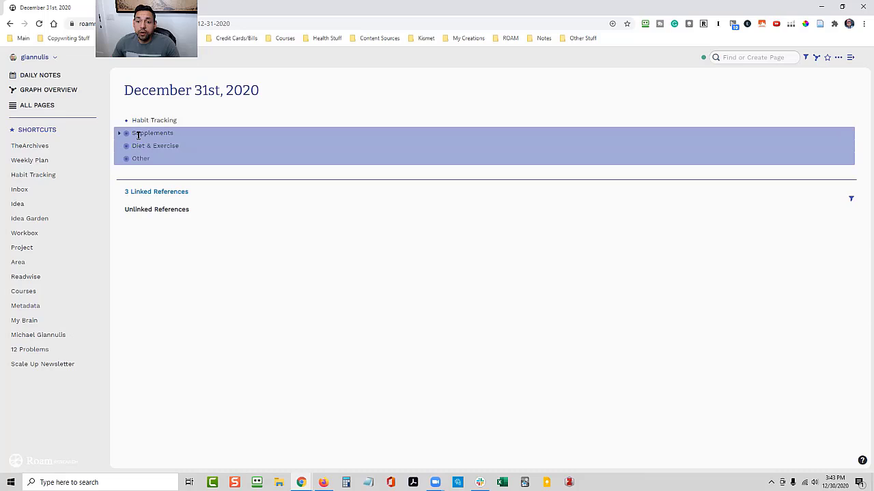
{"action": "key", "text": "Tab"}
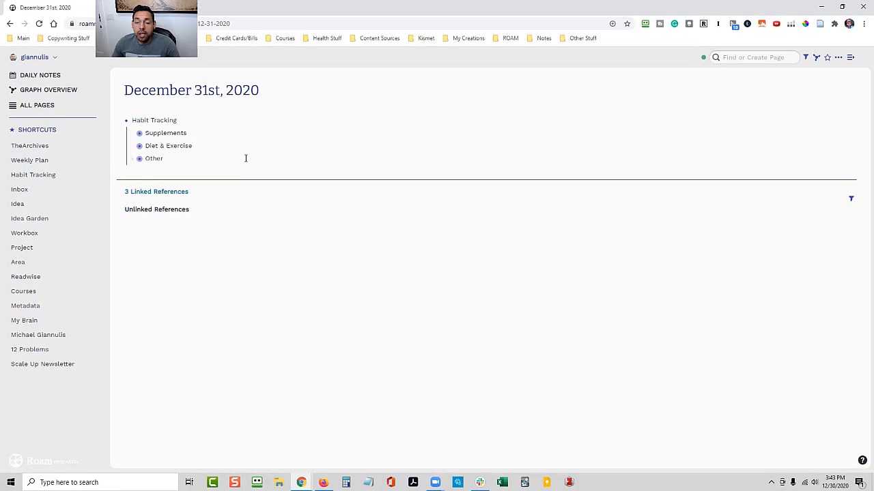
Turn the Habit Tracking heading into an attribute and expand the Supplements block to show its table
{"action": "left_click", "coordinate": [184, 121]}
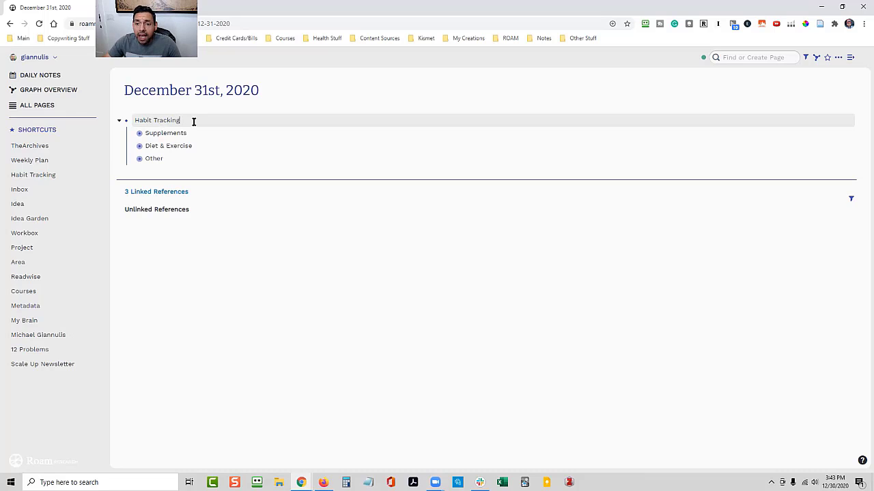
{"action": "left_click", "coordinate": [238, 238]}
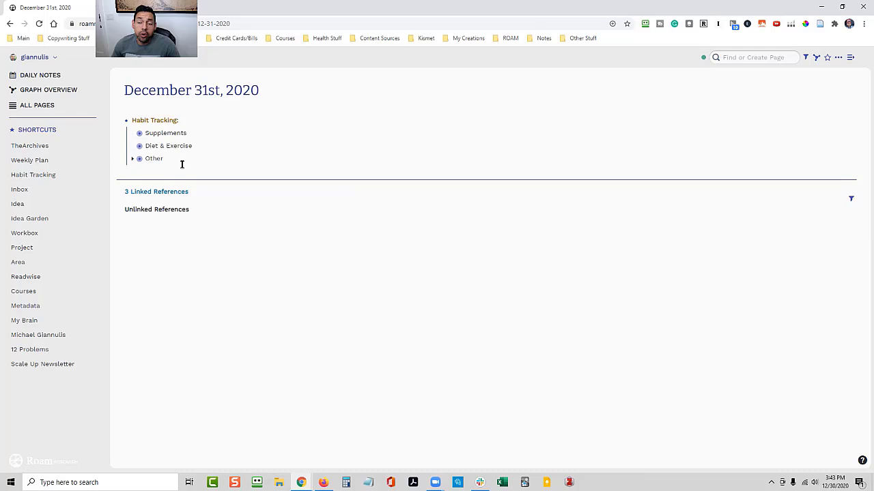
{"action": "left_click", "coordinate": [133, 135]}
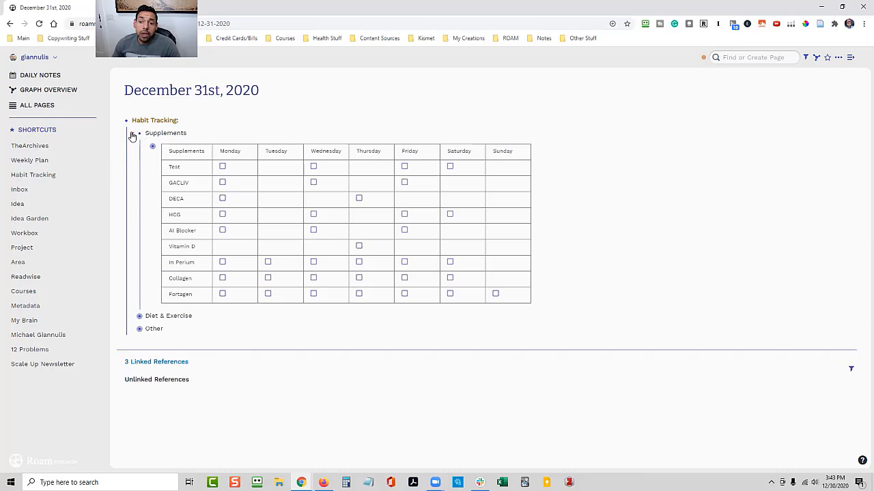